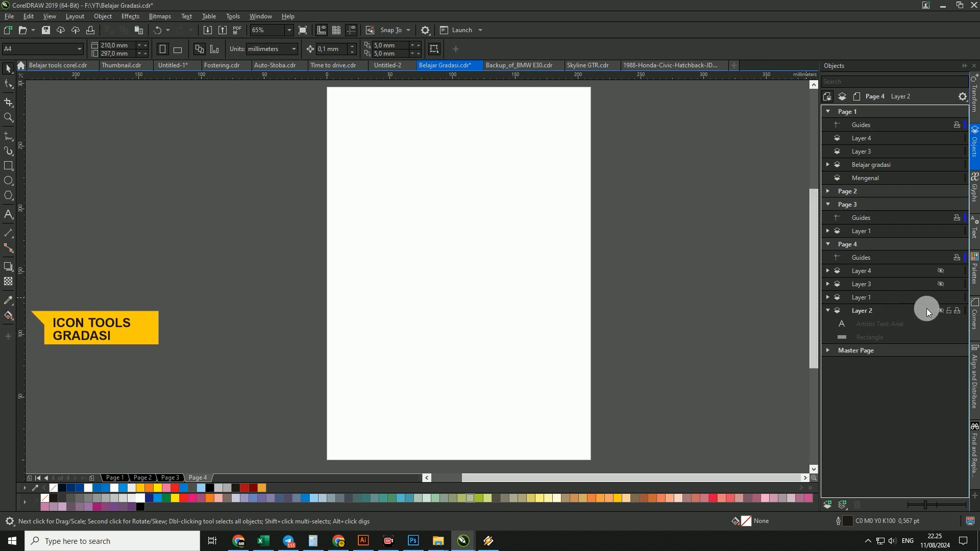
- Show Layer 2 on Page 4 and draw a circle about 119 mm in diameter, centred across the page
{"action": "left_click", "coordinate": [941, 311]}
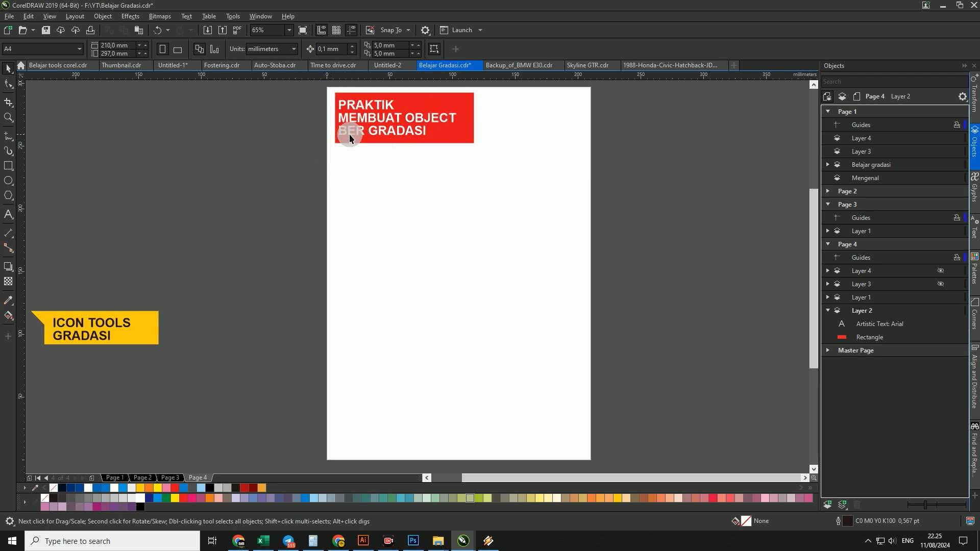
{"action": "left_click", "coordinate": [8, 180]}
{"action": "left_click_drag", "start_coordinate": [397, 199], "coordinate": [547, 350]}
{"action": "key", "text": "space"}
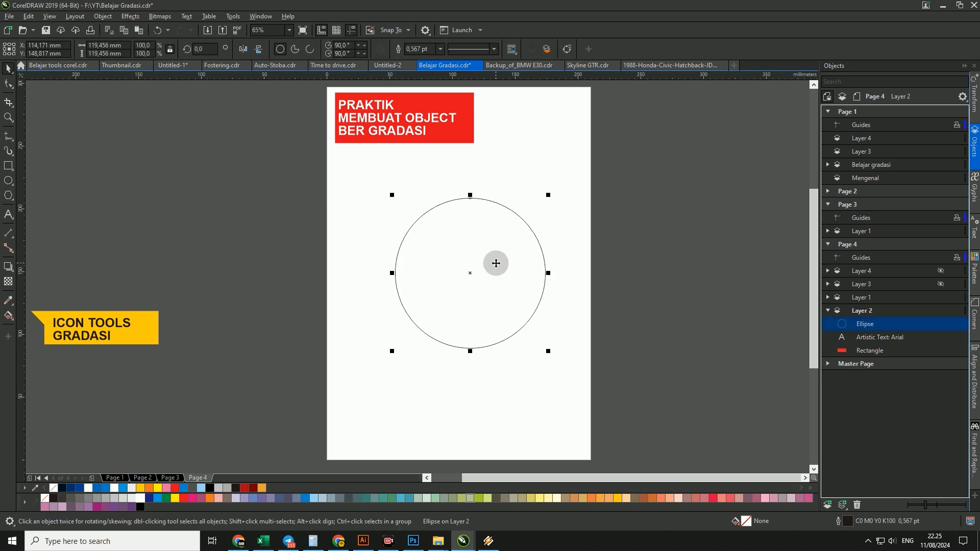
{"action": "left_click_drag", "start_coordinate": [494, 262], "coordinate": [486, 262]}
{"action": "left_click", "coordinate": [570, 337]}
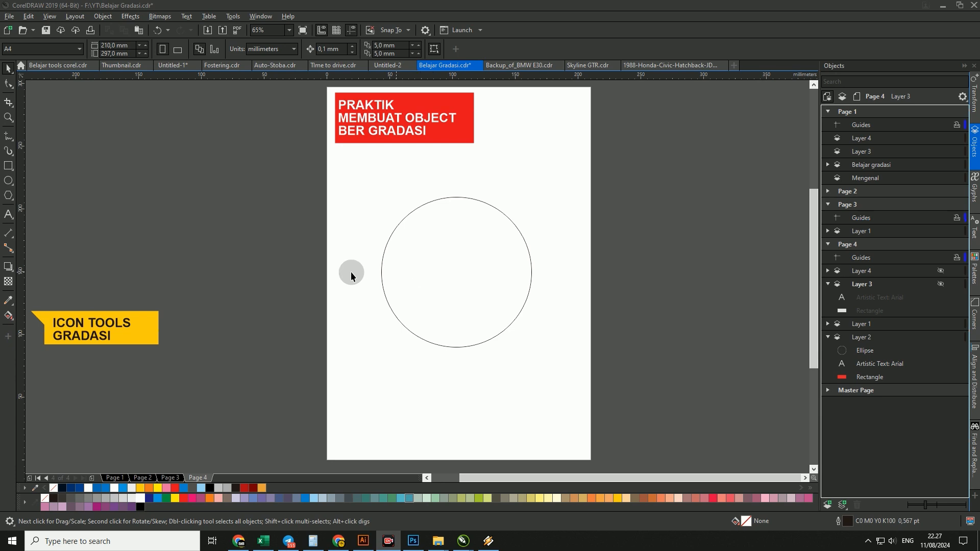
- Apply a black-to-white linear fountain fill running up the circle with the Interactive Fill tool, and show Layer 3
{"action": "left_click", "coordinate": [10, 316]}
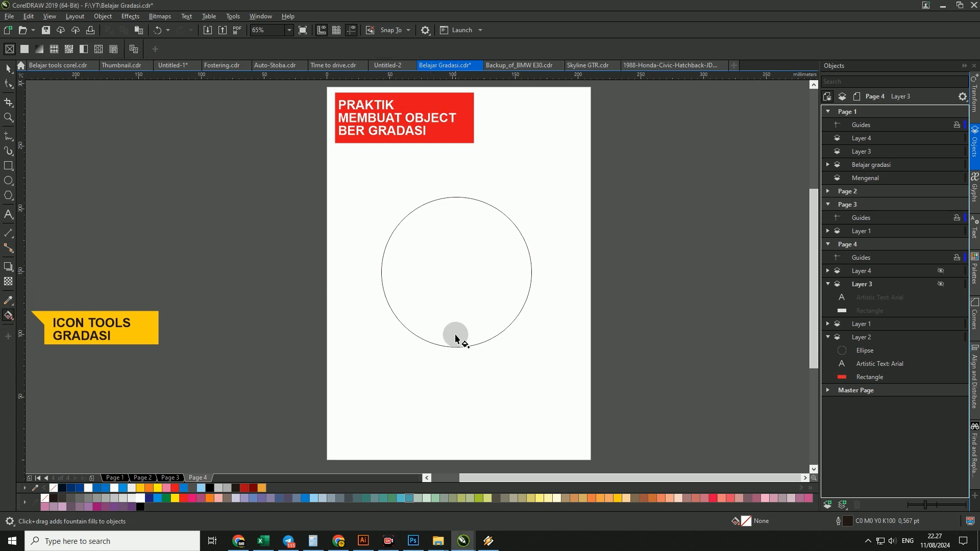
{"action": "left_click", "coordinate": [457, 293]}
{"action": "left_click_drag", "start_coordinate": [450, 330], "coordinate": [451, 216]}
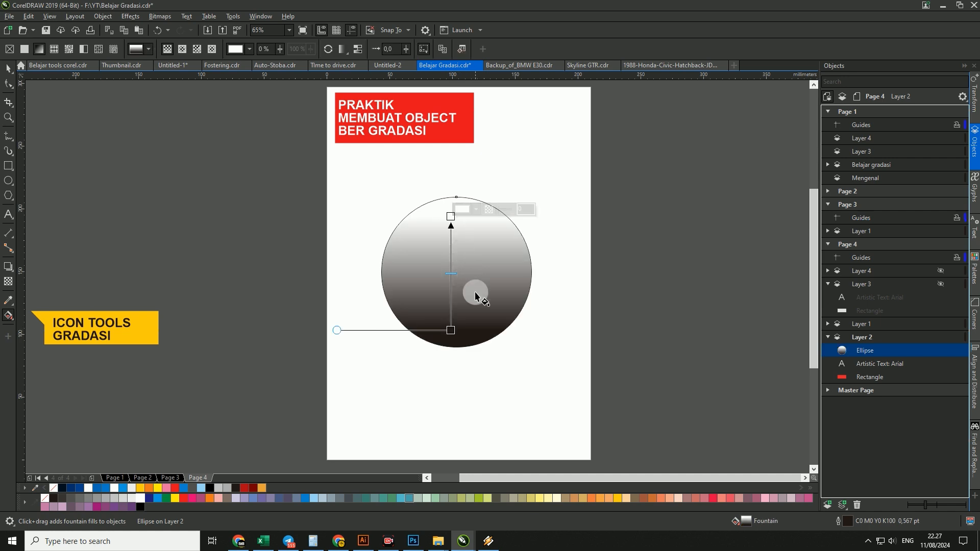
{"action": "left_click", "coordinate": [939, 285]}
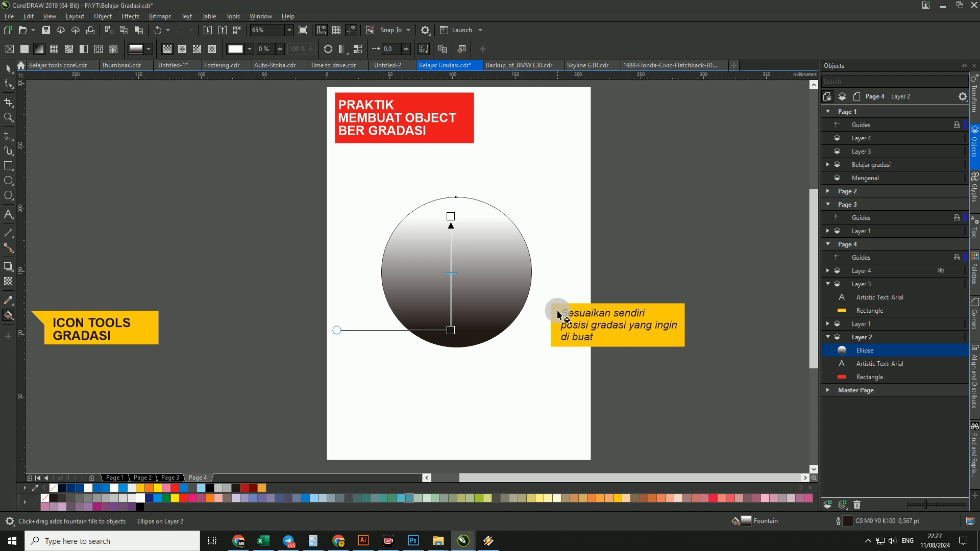
- Try redrawing the circle's fountain fill in several directions, including both diagonals and from its lower to its upper edge
{"action": "left_click_drag", "start_coordinate": [480, 308], "coordinate": [419, 231]}
{"action": "left_click_drag", "start_coordinate": [419, 313], "coordinate": [493, 215]}
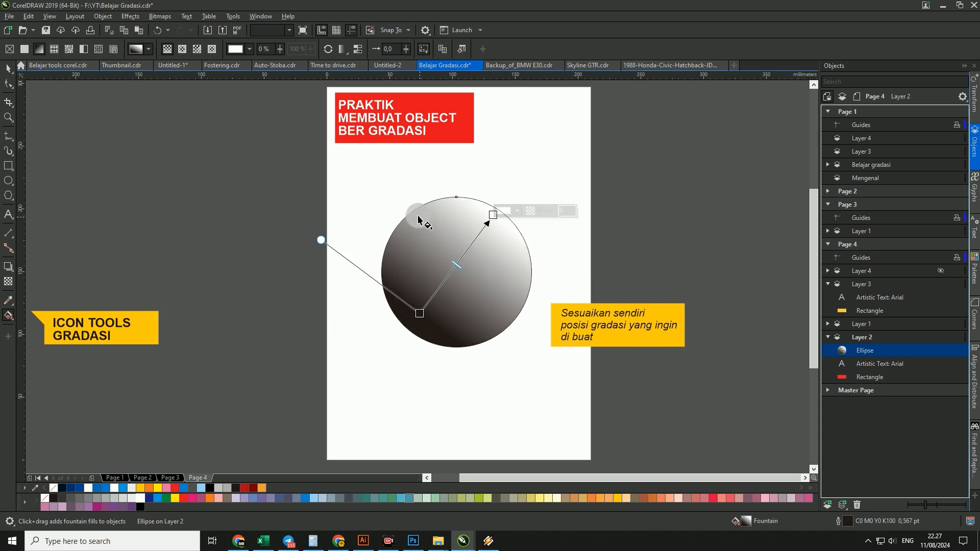
{"action": "left_click_drag", "start_coordinate": [418, 215], "coordinate": [474, 323]}
{"action": "left_click_drag", "start_coordinate": [497, 224], "coordinate": [401, 300]}
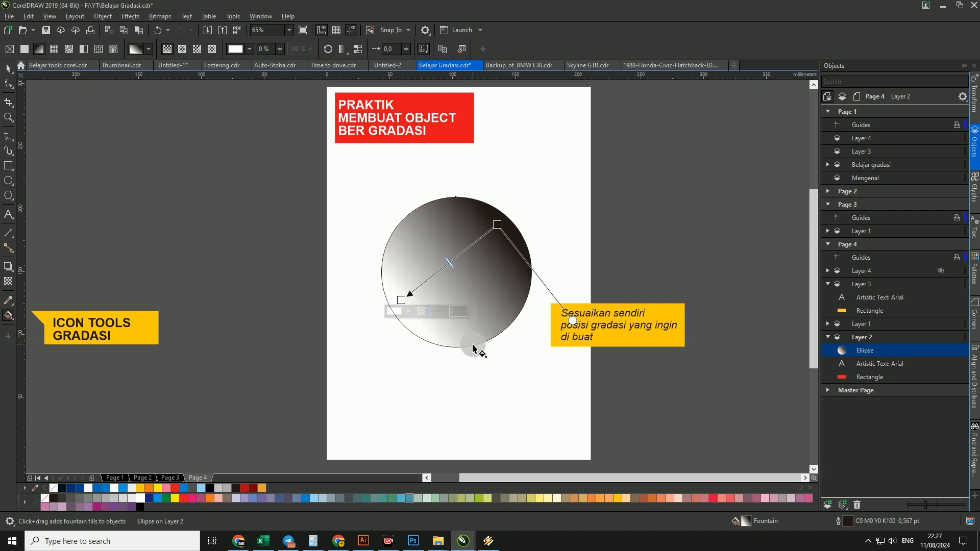
{"action": "left_click_drag", "start_coordinate": [477, 335], "coordinate": [470, 211]}
- Try shifting the midpoint of the circle's gradient and skewing it with the round side handle
{"action": "left_click_drag", "start_coordinate": [353, 343], "coordinate": [366, 321]}
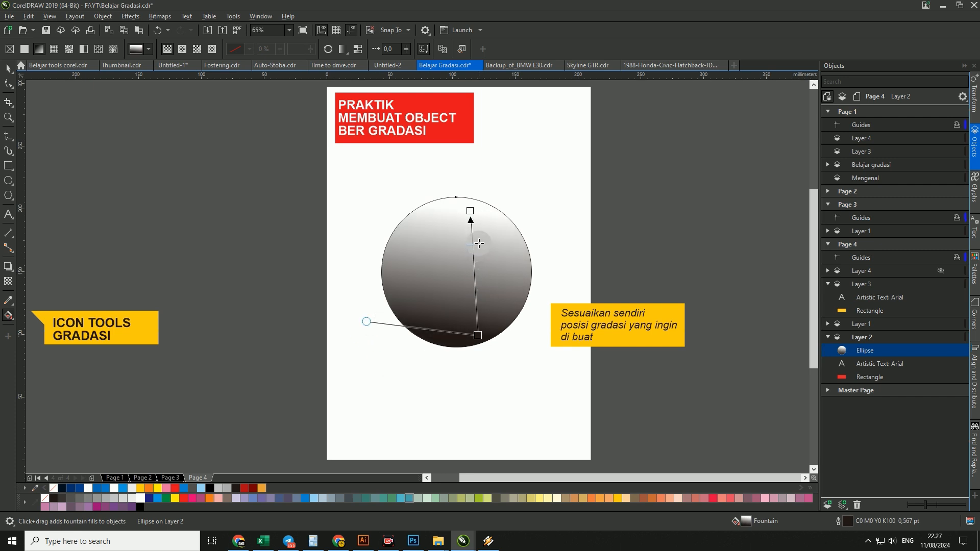
{"action": "left_click_drag", "start_coordinate": [479, 244], "coordinate": [475, 284]}
{"action": "left_click_drag", "start_coordinate": [365, 321], "coordinate": [397, 393]}
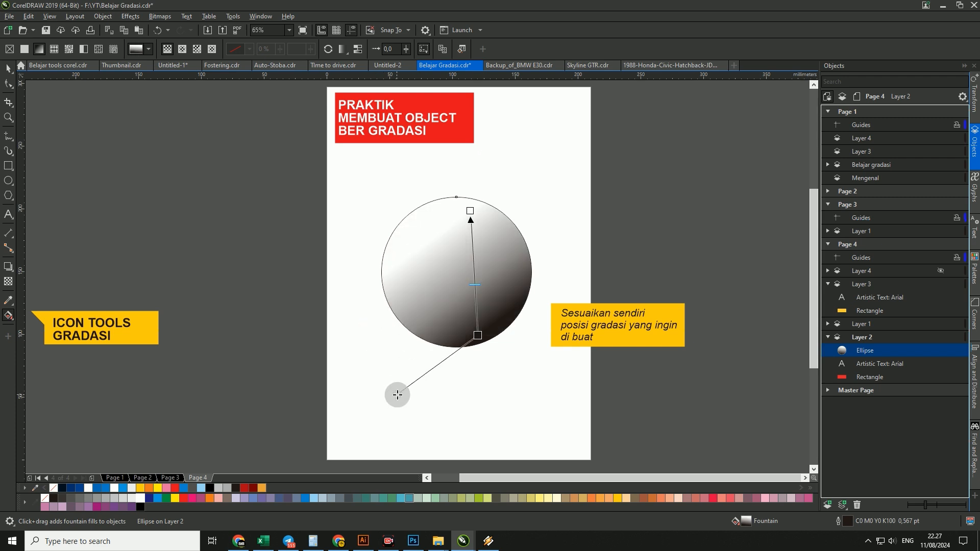
{"action": "left_click_drag", "start_coordinate": [476, 284], "coordinate": [472, 241]}
{"action": "left_click_drag", "start_coordinate": [397, 394], "coordinate": [396, 322]}
- Redraw the circle's black-to-white gradient vertically from its lower to its upper edge and centre the midpoint between both nodes
{"action": "left_click", "coordinate": [438, 349]}
{"action": "left_click", "coordinate": [447, 273]}
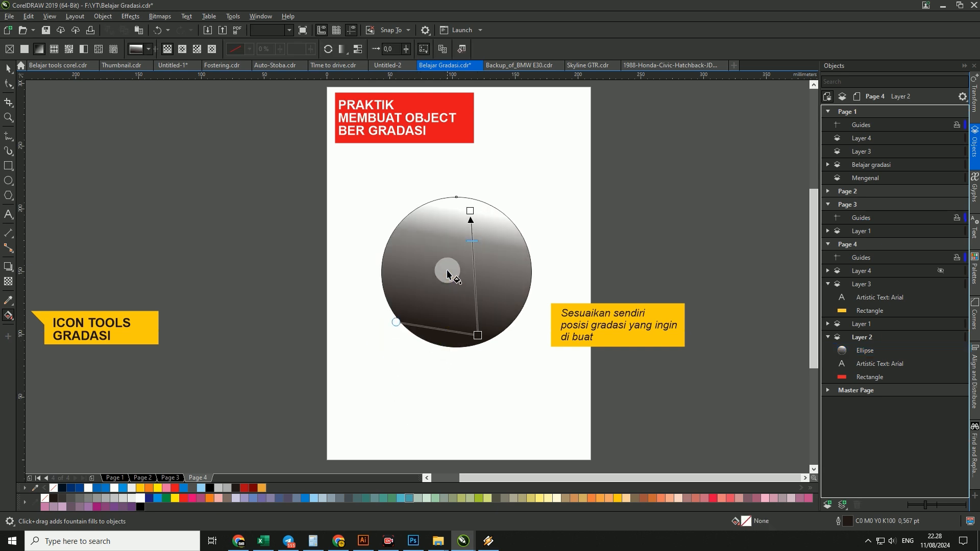
{"action": "left_click_drag", "start_coordinate": [438, 292], "coordinate": [440, 206]}
{"action": "left_click_drag", "start_coordinate": [463, 332], "coordinate": [459, 210]}
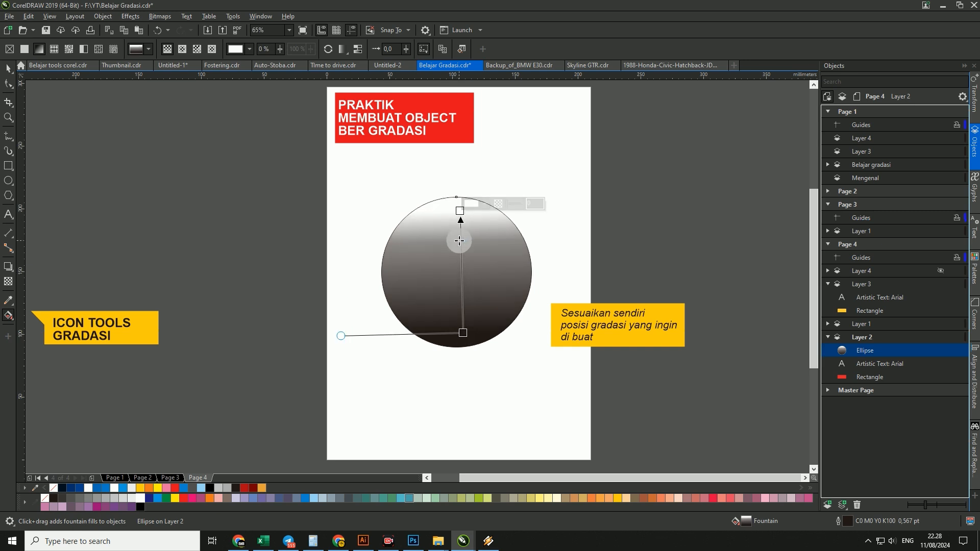
{"action": "left_click_drag", "start_coordinate": [461, 270], "coordinate": [461, 271]}
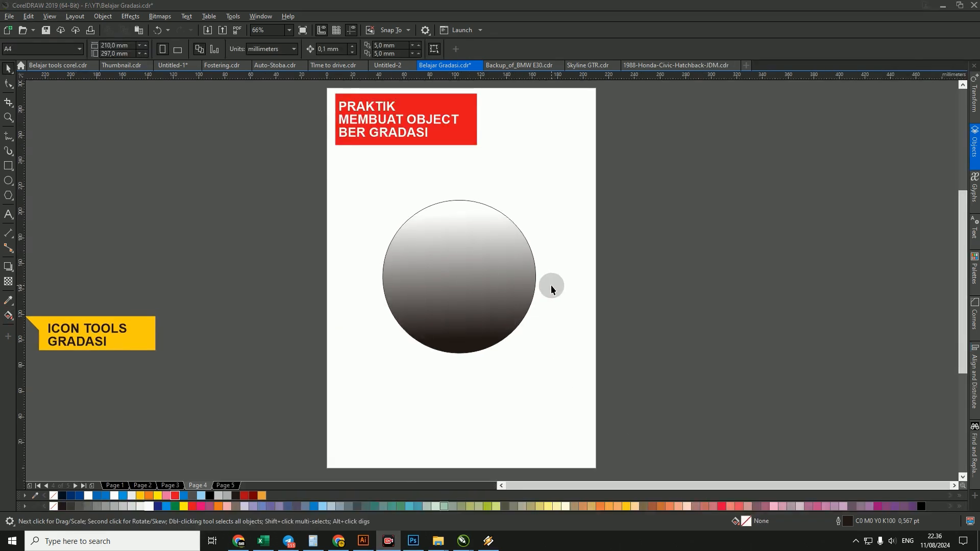
- Paste the copied outline-removal callouts, including "Mengilangkan Outline pada object", onto Page 4 and deselect them
{"action": "left_click", "coordinate": [549, 285]}
{"action": "key", "text": "ctrl+v"}
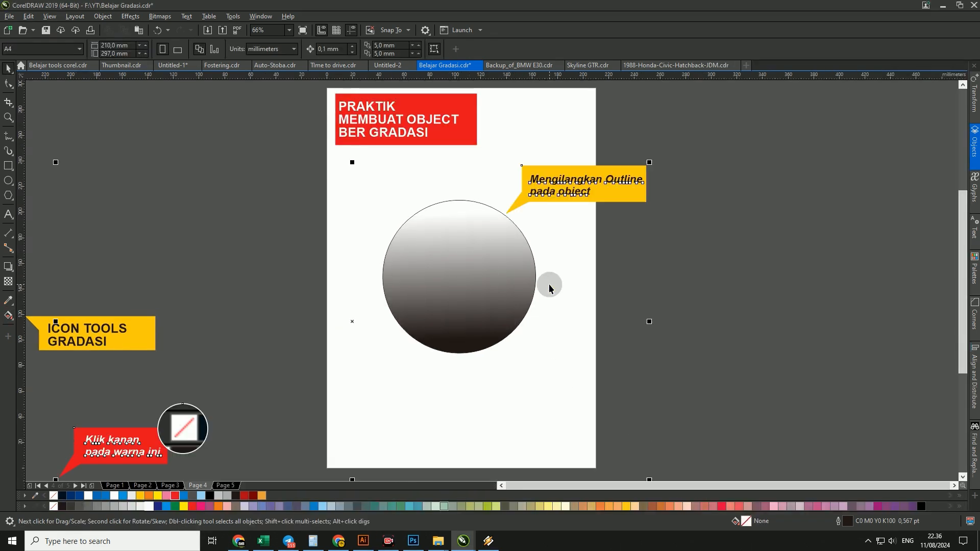
{"action": "left_click", "coordinate": [560, 239]}
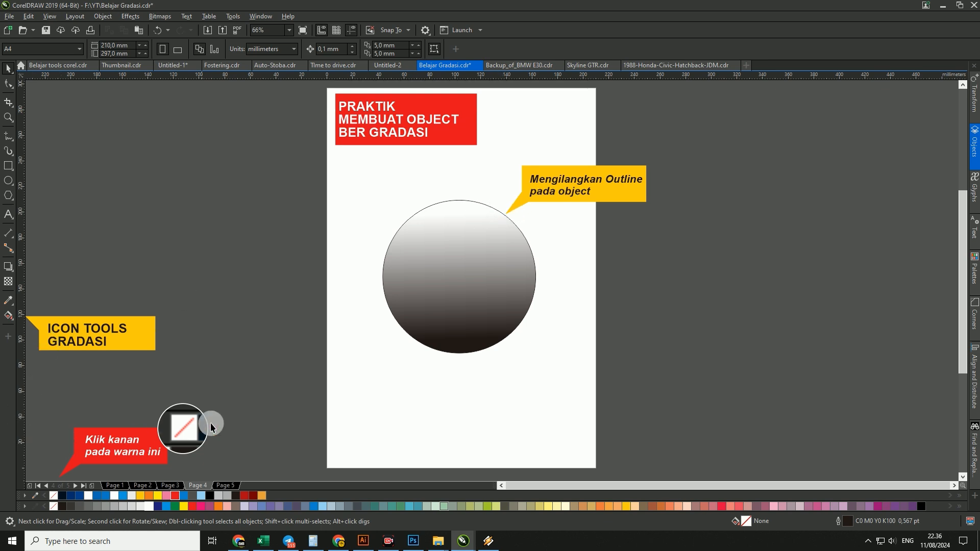
- Remove the outline from the gradient circle and deselect it
{"action": "left_click", "coordinate": [459, 223]}
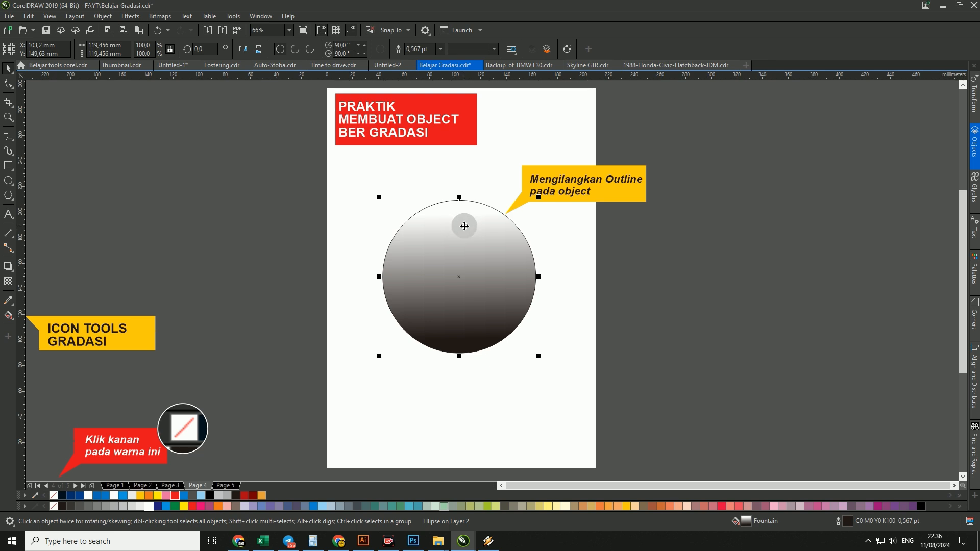
{"action": "right_click", "coordinate": [52, 497]}
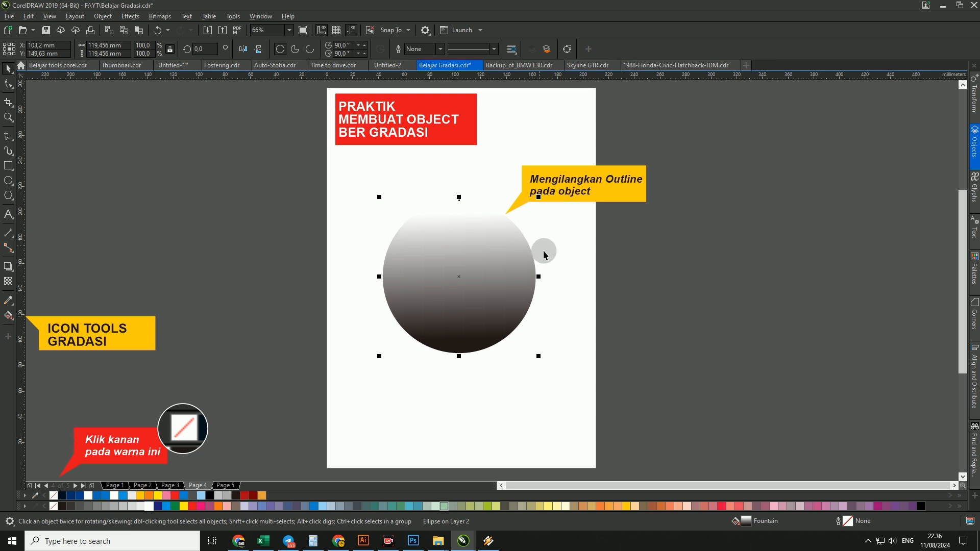
{"action": "left_click", "coordinate": [561, 292]}
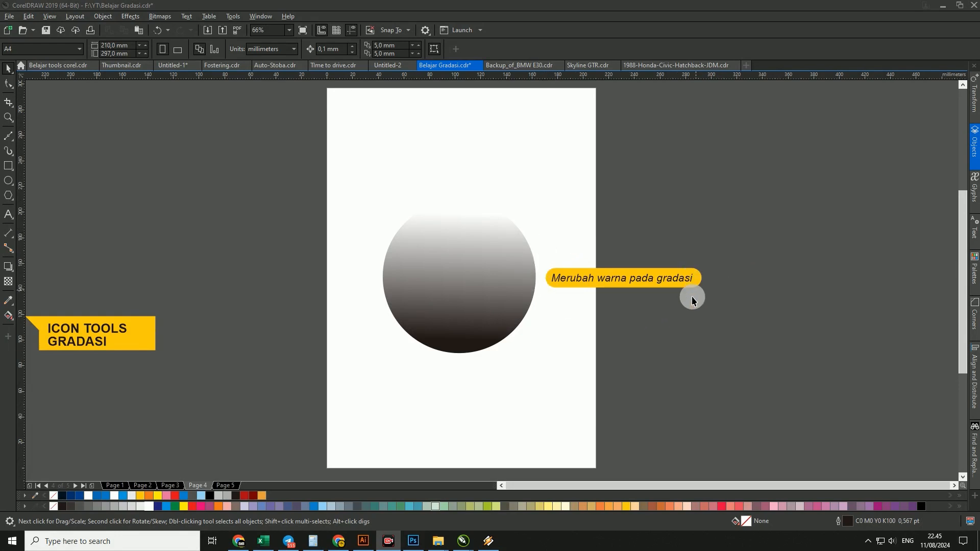
- Display the circle's gradient handles, deselect it, and add the note "atau dengan shortcut (G pada keyboard)" below the circle
{"action": "left_click", "coordinate": [463, 275]}
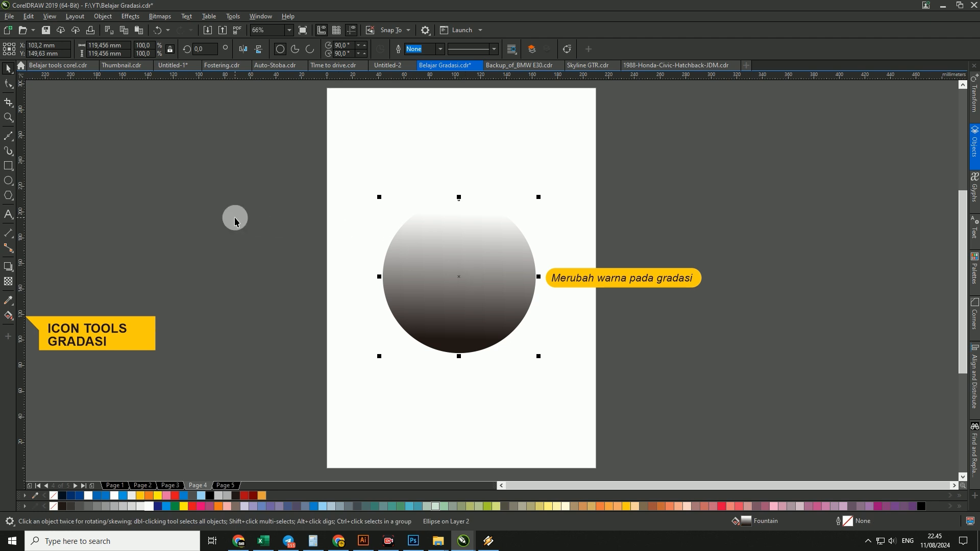
{"action": "left_click", "coordinate": [8, 316]}
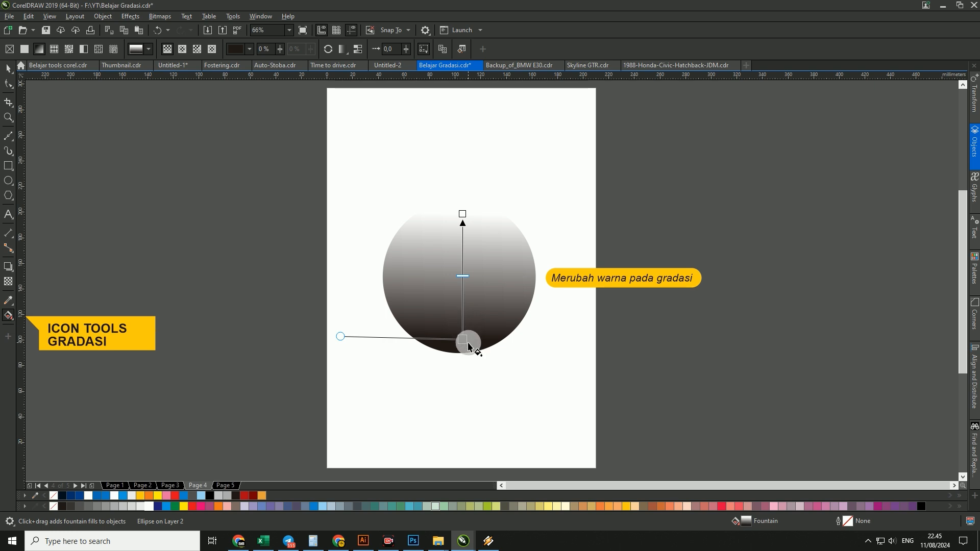
{"action": "key", "text": "space"}
{"action": "left_click", "coordinate": [552, 355]}
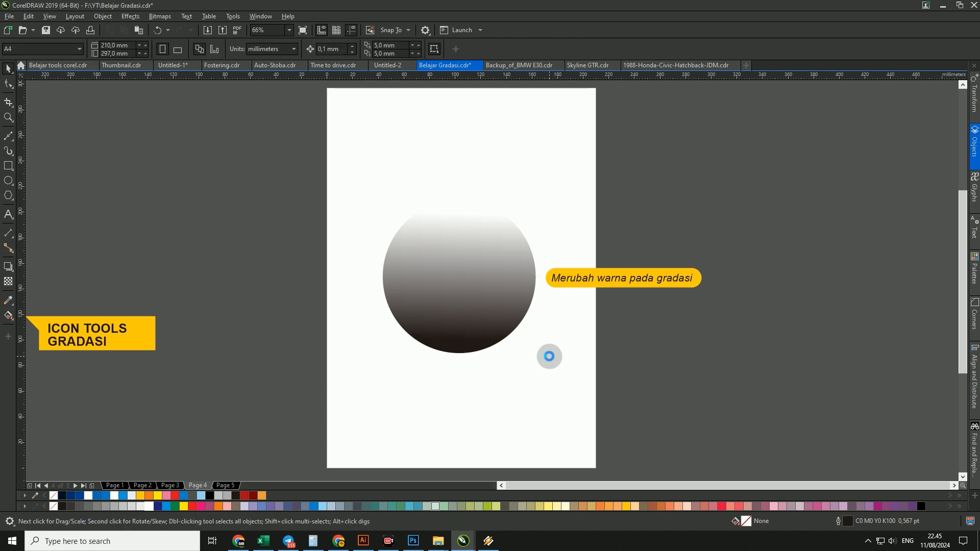
{"action": "left_click", "coordinate": [417, 382]}
{"action": "left_click", "coordinate": [394, 403]}
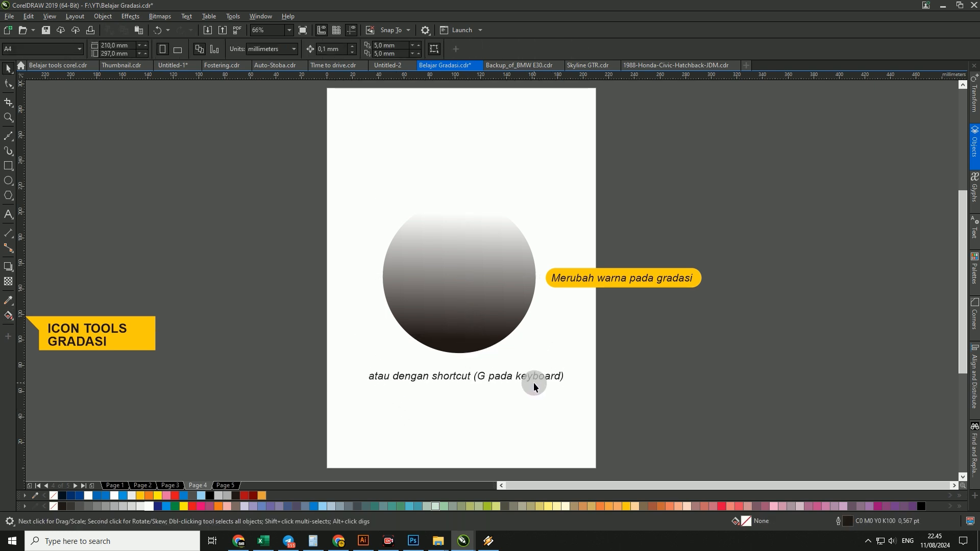
- Paste the callout "klik pada node ini dan rubah warna sesuai keinginan" beside the circle's lower gradient node
{"action": "left_click", "coordinate": [463, 285]}
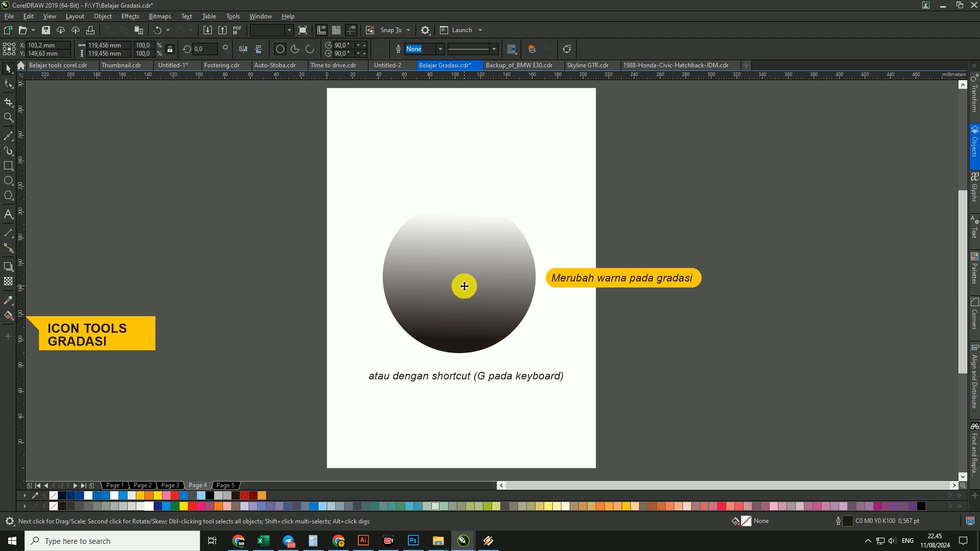
{"action": "key", "text": "g"}
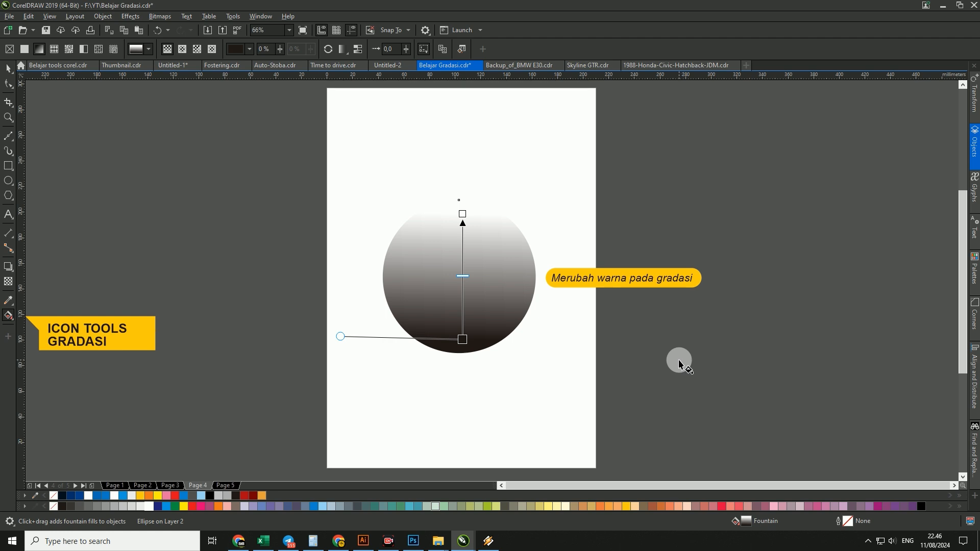
{"action": "key", "text": "ctrl+v"}
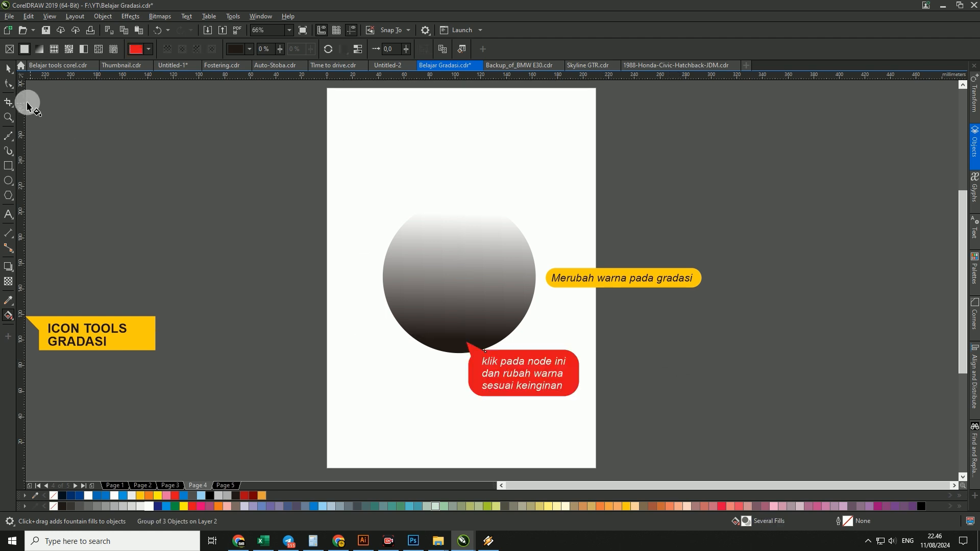
{"action": "left_click", "coordinate": [9, 71]}
- Change the circle's lower gradient node from black to orange using the CMYK Palette
{"action": "left_click", "coordinate": [440, 254]}
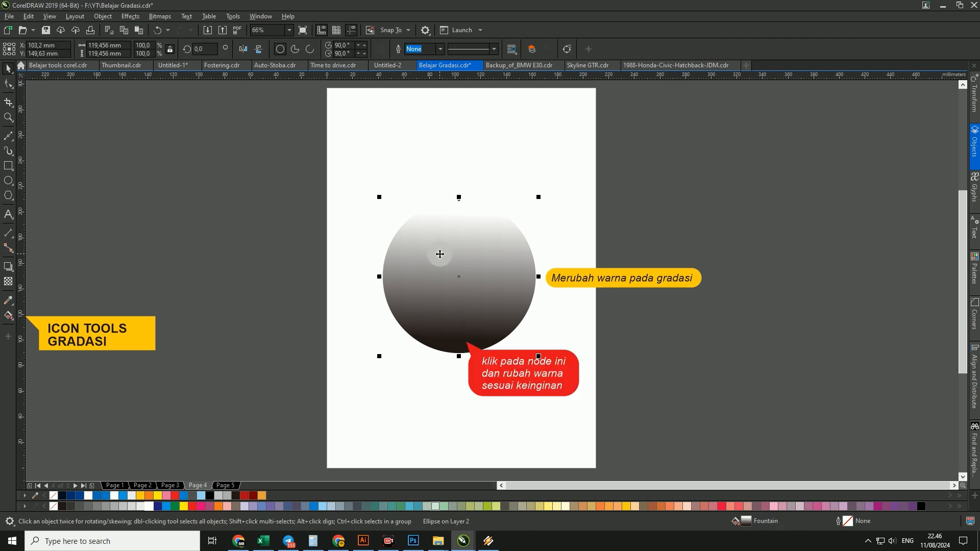
{"action": "key", "text": "g"}
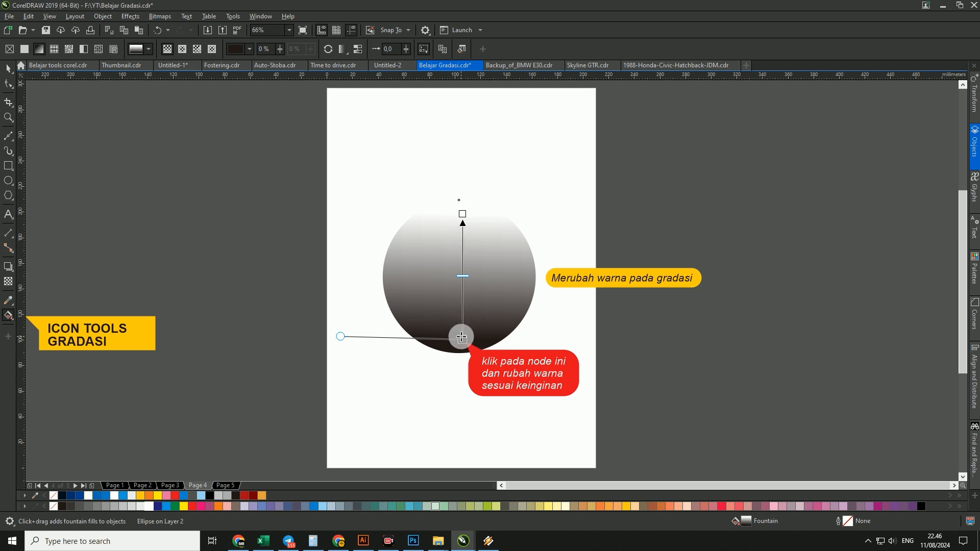
{"action": "left_click", "coordinate": [461, 337]}
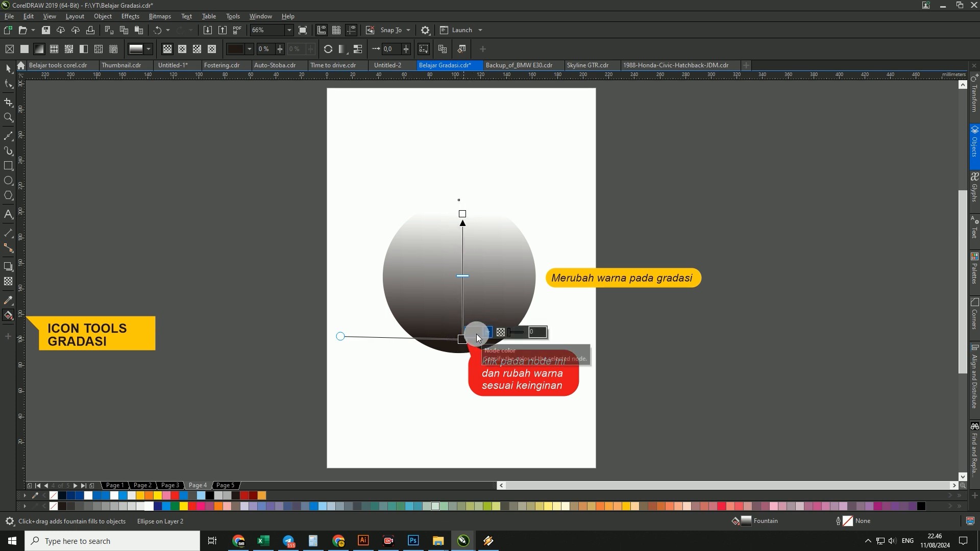
{"action": "left_click", "coordinate": [477, 334]}
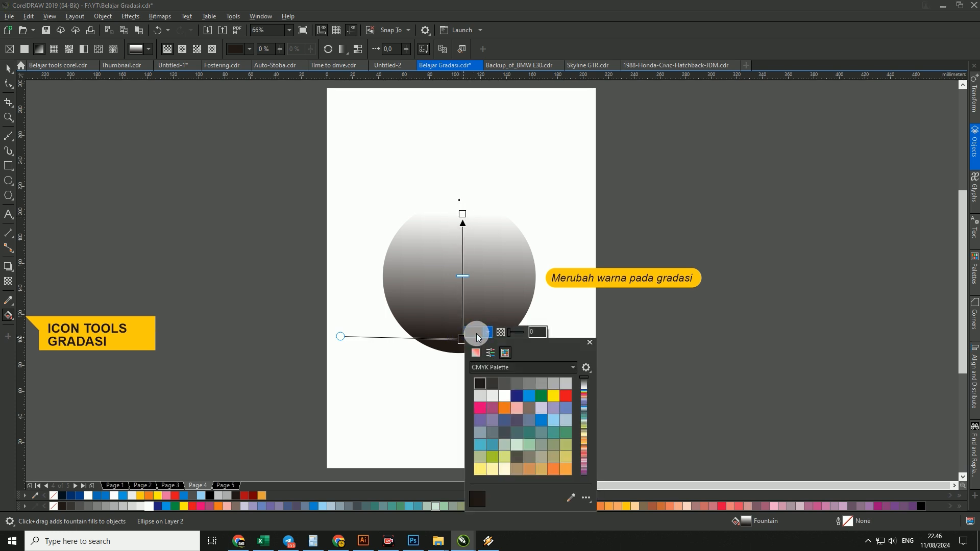
{"action": "left_click", "coordinate": [506, 405]}
- Change the circle's upper gradient node to green from the CMYK Palette, and deselect the circle
{"action": "left_click", "coordinate": [462, 216]}
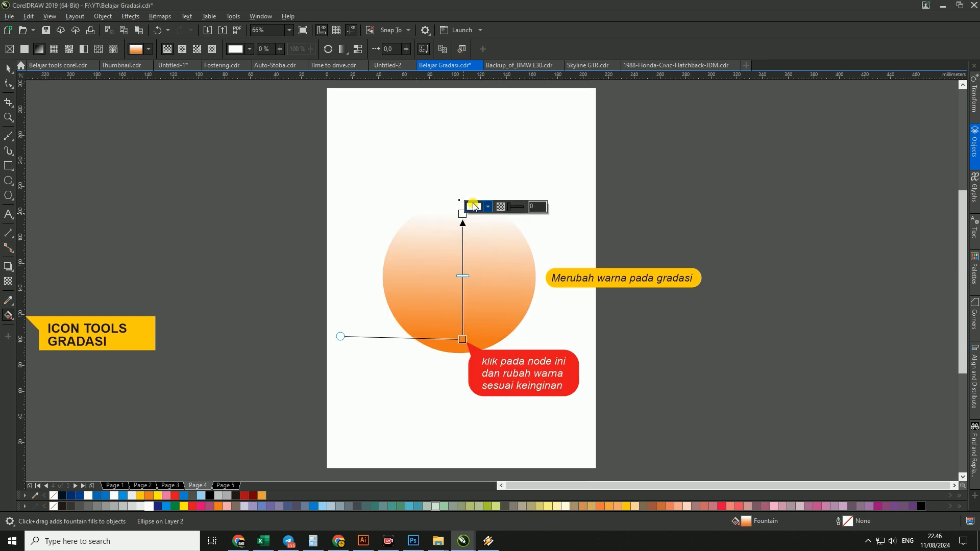
{"action": "left_click", "coordinate": [472, 205]}
{"action": "left_click", "coordinate": [536, 270]}
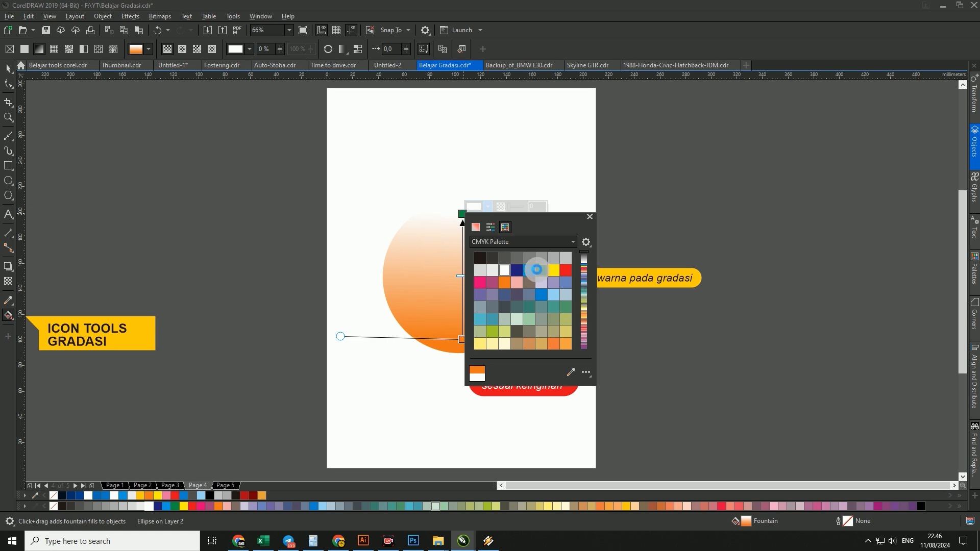
{"action": "left_click", "coordinate": [389, 214]}
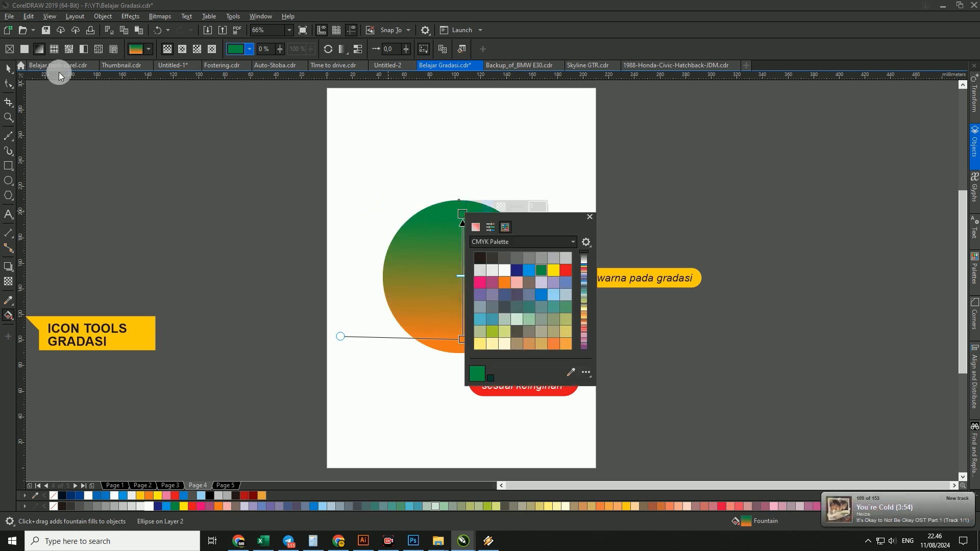
{"action": "left_click", "coordinate": [386, 167]}
{"action": "left_click", "coordinate": [5, 69]}
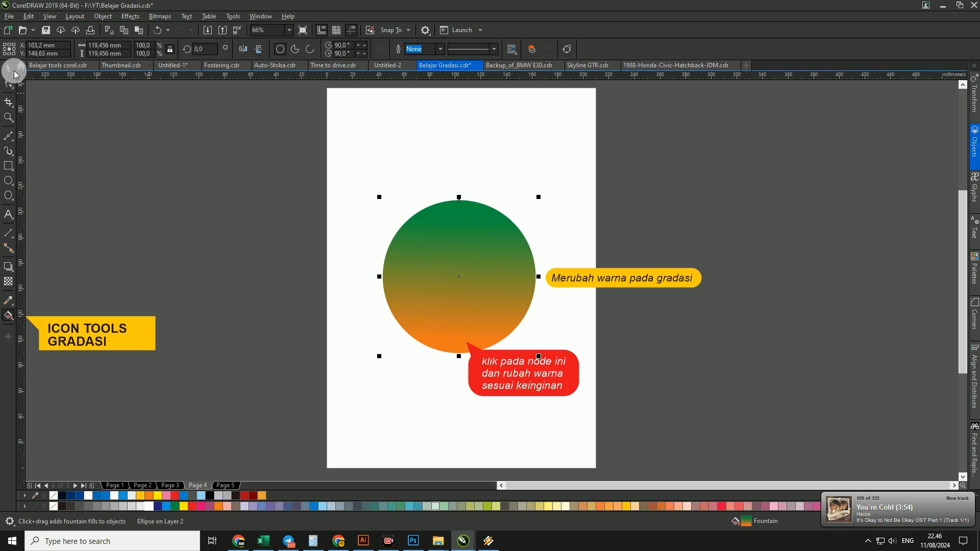
{"action": "left_click", "coordinate": [403, 136]}
- Tilt the circle's gradient diagonally with orange starting at the lower left and green ending at the upper right, and deselect the circle
{"action": "left_click", "coordinate": [439, 244]}
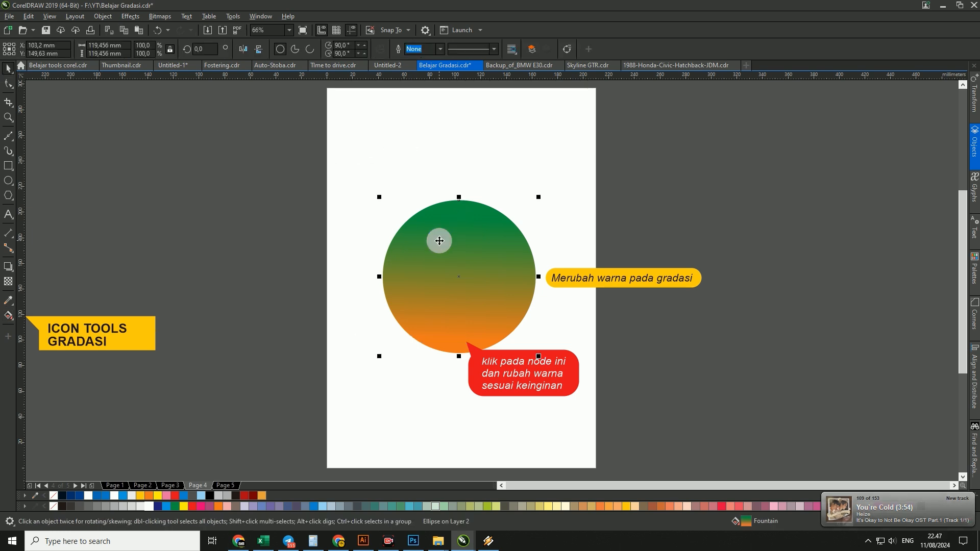
{"action": "key", "text": "g"}
{"action": "left_click_drag", "start_coordinate": [462, 214], "coordinate": [503, 219]}
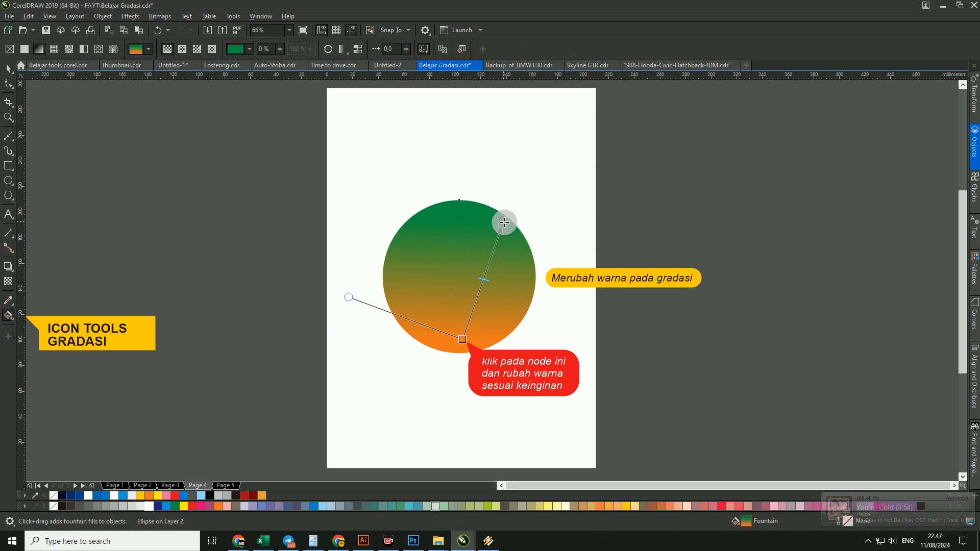
{"action": "left_click_drag", "start_coordinate": [461, 338], "coordinate": [420, 317]}
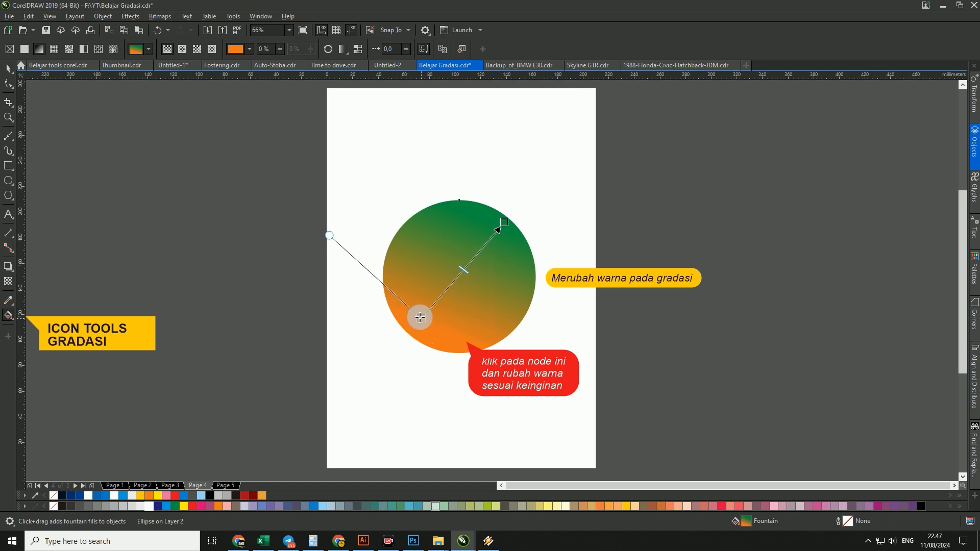
{"action": "left_click", "coordinate": [8, 68]}
{"action": "left_click", "coordinate": [445, 169]}
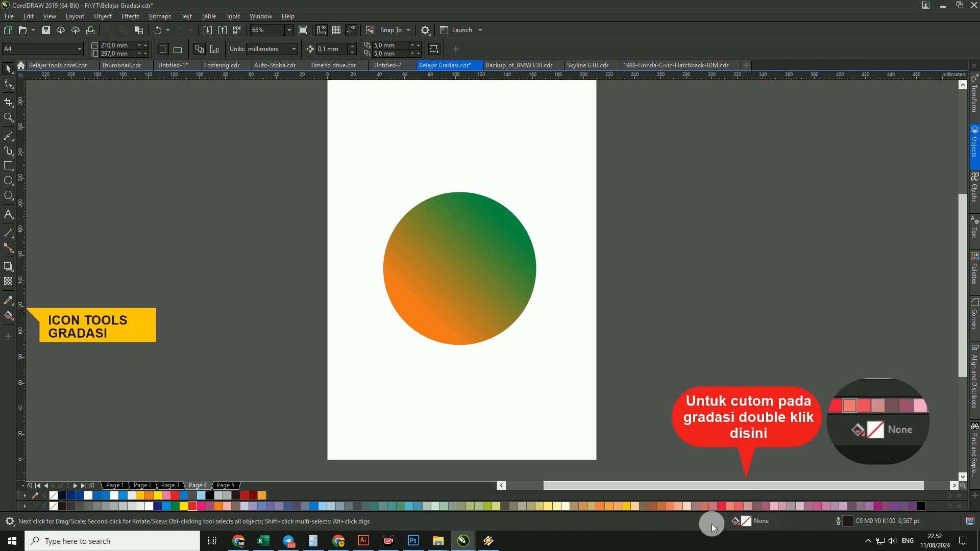
- Open the circle's fountain fill for editing and add a colour node at the 50% position of the gradient
{"action": "left_click", "coordinate": [478, 279]}
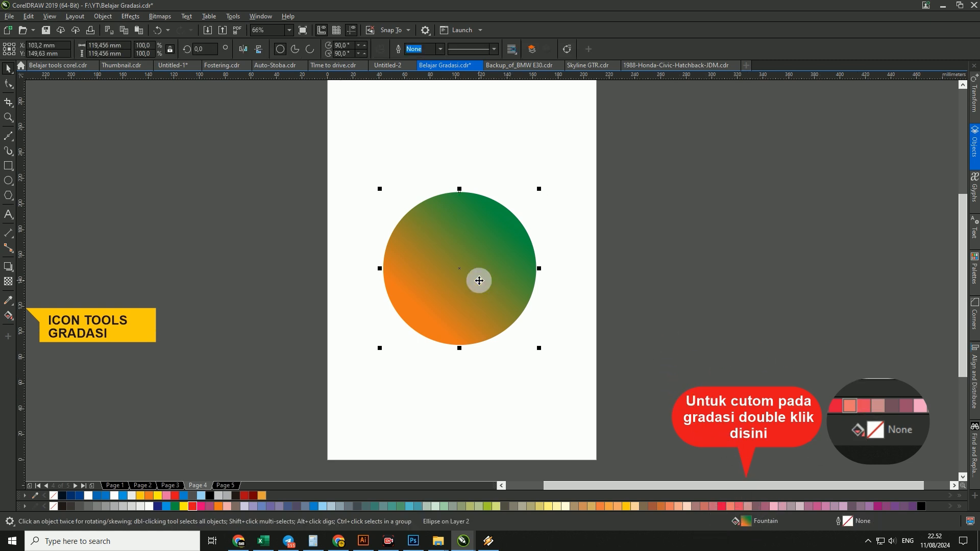
{"action": "double_click", "coordinate": [745, 522]}
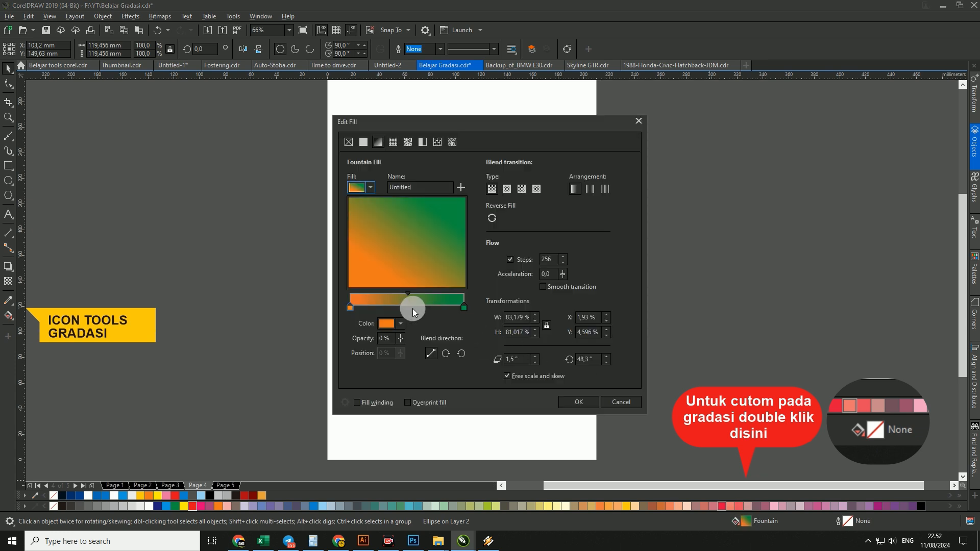
{"action": "left_click", "coordinate": [408, 307]}
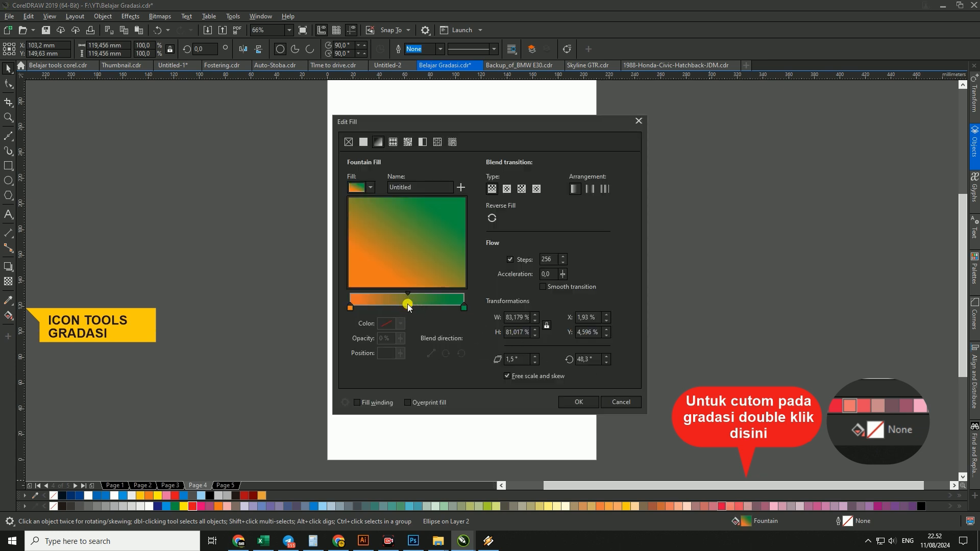
{"action": "double_click", "coordinate": [408, 305]}
- Colour the gradient's middle node red from the CMYK Palette
{"action": "left_click", "coordinate": [393, 325]}
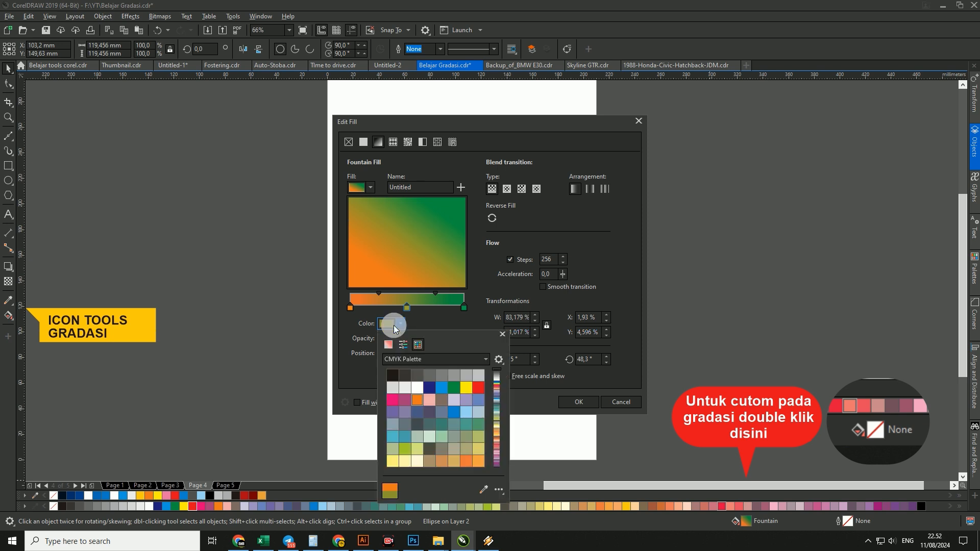
{"action": "left_click", "coordinate": [403, 344]}
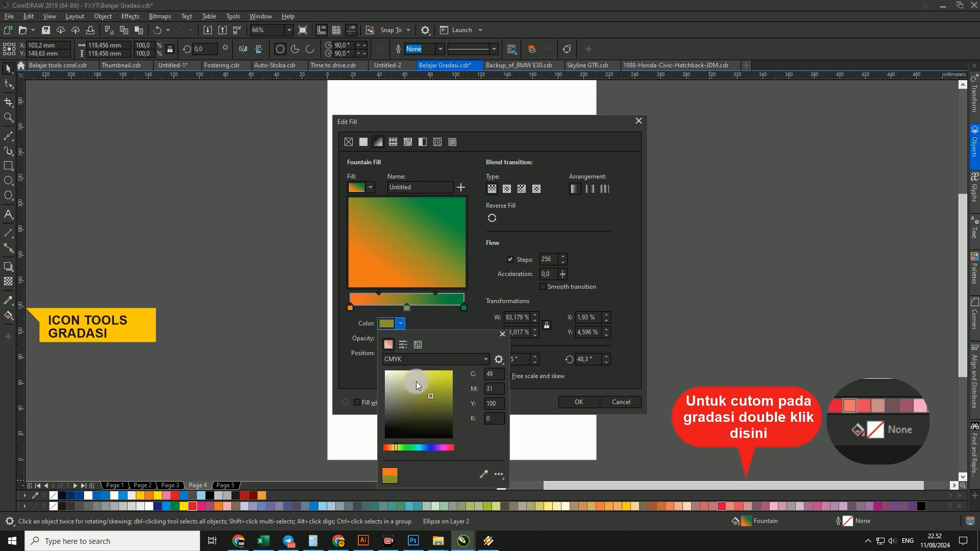
{"action": "left_click_drag", "start_coordinate": [402, 448], "coordinate": [389, 447]}
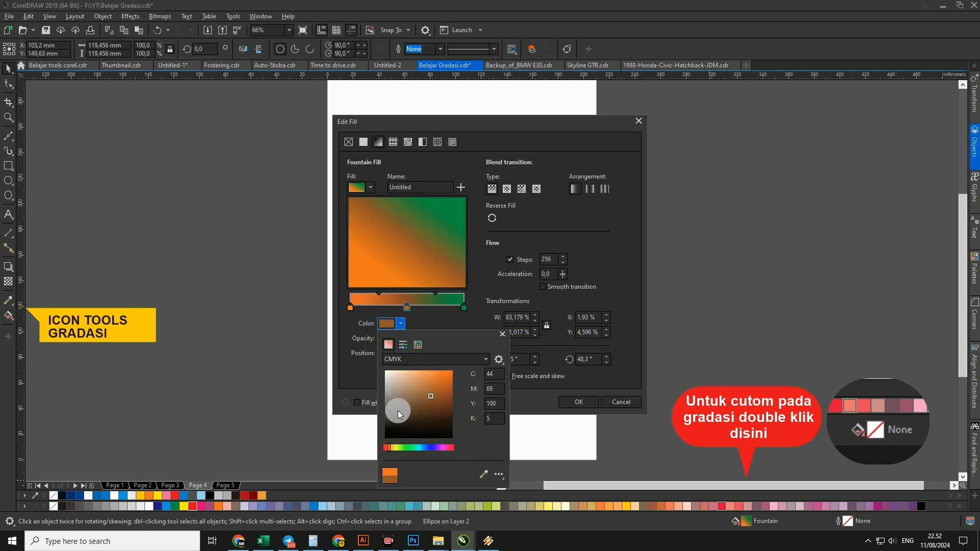
{"action": "left_click", "coordinate": [403, 345]}
{"action": "left_click", "coordinate": [417, 344]}
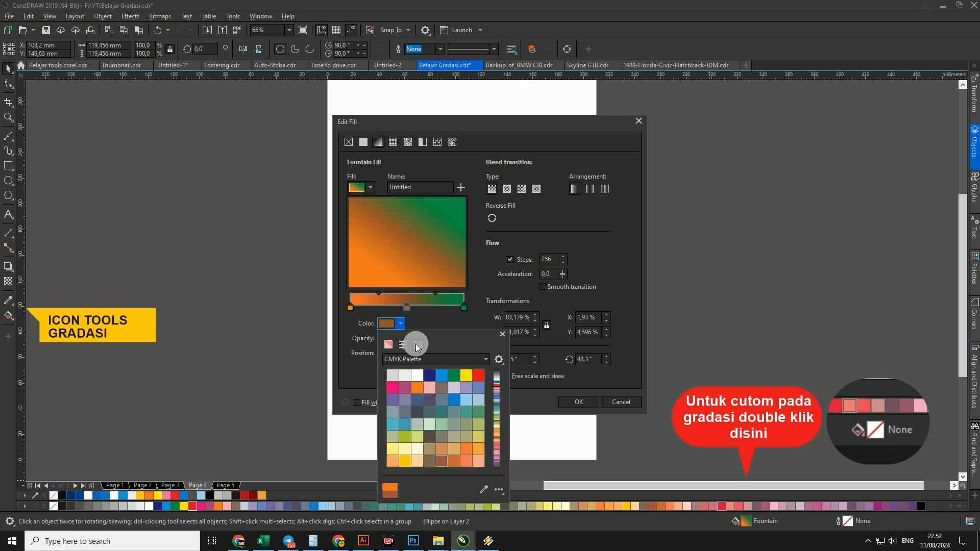
{"action": "left_click", "coordinate": [419, 388]}
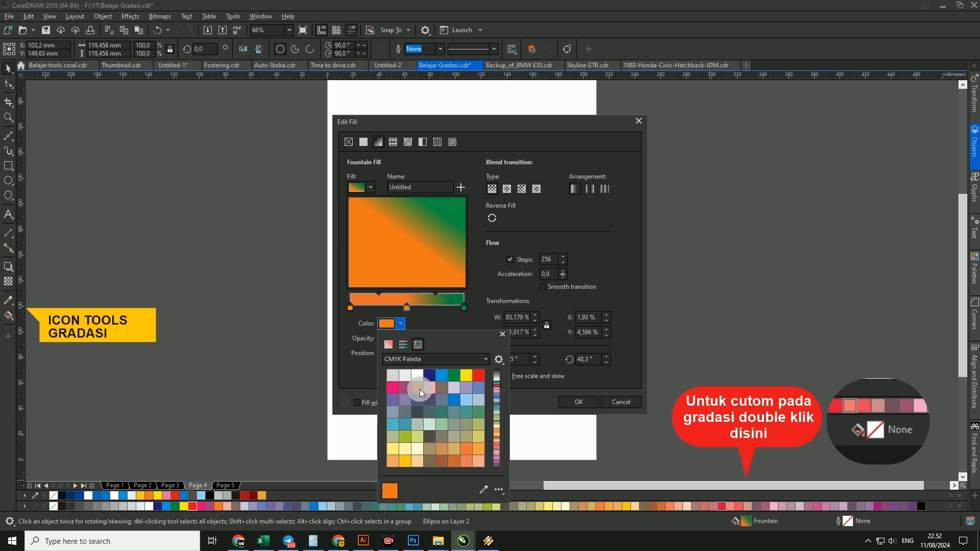
{"action": "left_click", "coordinate": [477, 379]}
{"action": "left_click", "coordinate": [424, 314]}
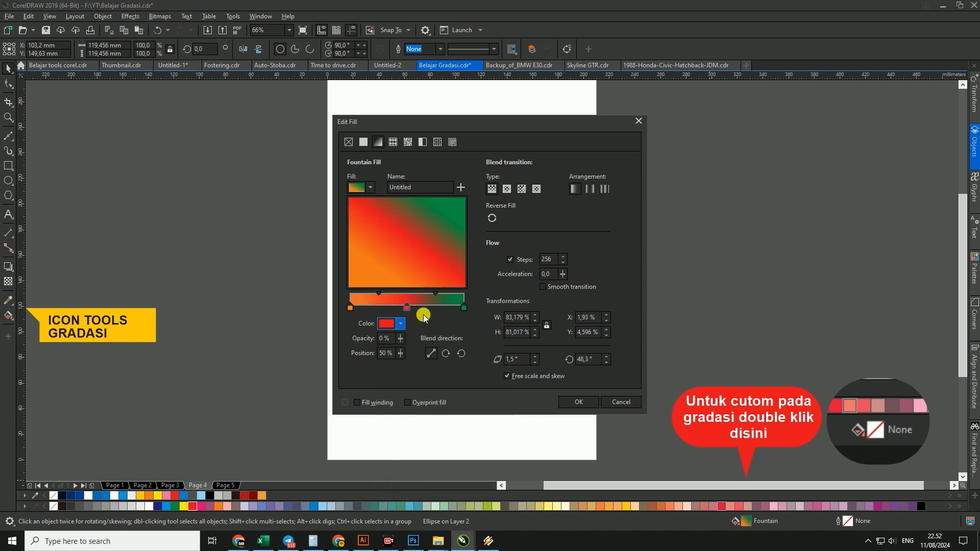
- Add a white node from the CMYK Palette at the gradient's 27% position, apply the edited fill and deselect the circle
{"action": "double_click", "coordinate": [380, 307]}
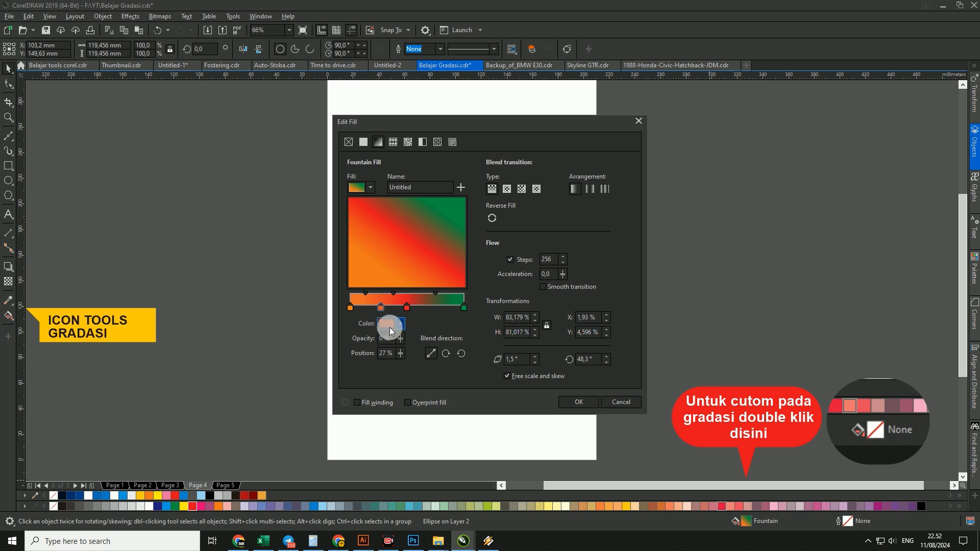
{"action": "left_click", "coordinate": [392, 326]}
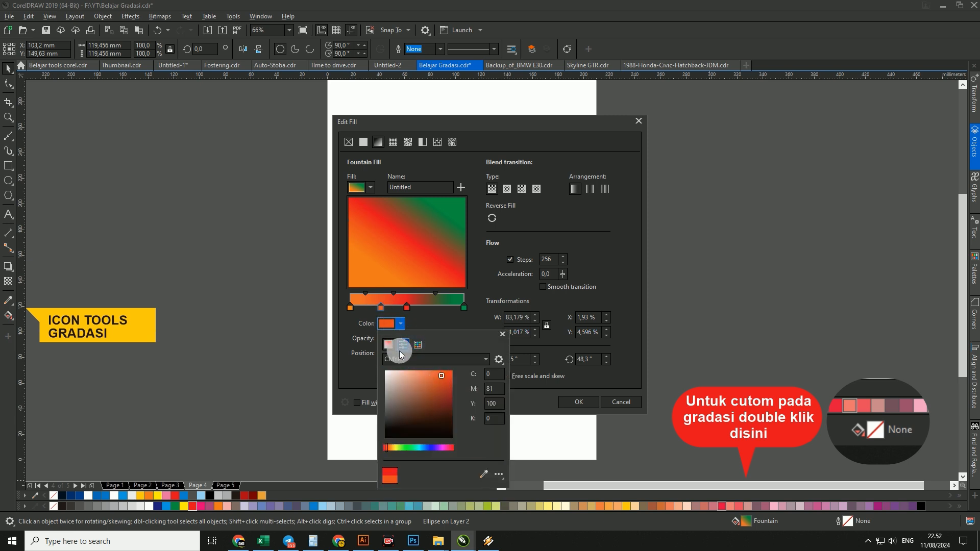
{"action": "left_click", "coordinate": [403, 347]}
{"action": "left_click", "coordinate": [417, 345]}
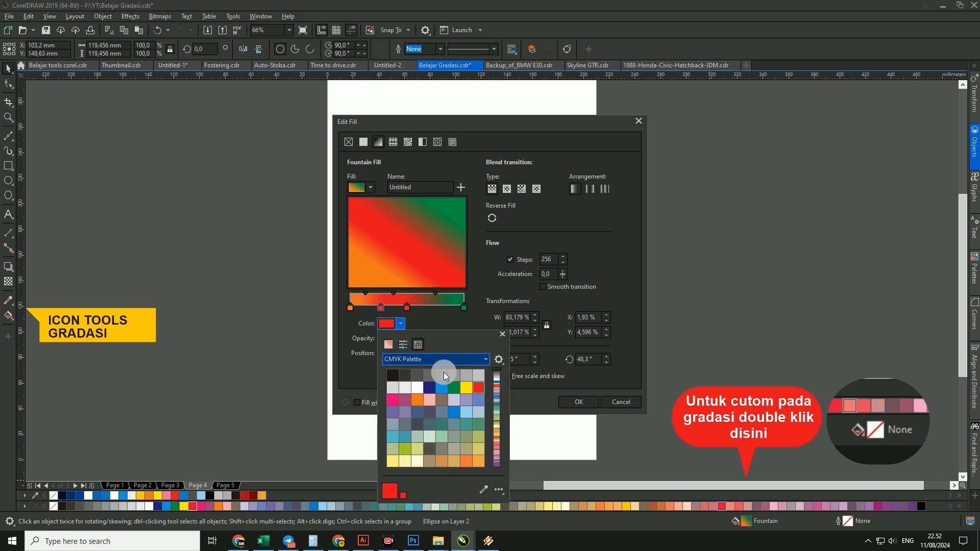
{"action": "left_click", "coordinate": [418, 388]}
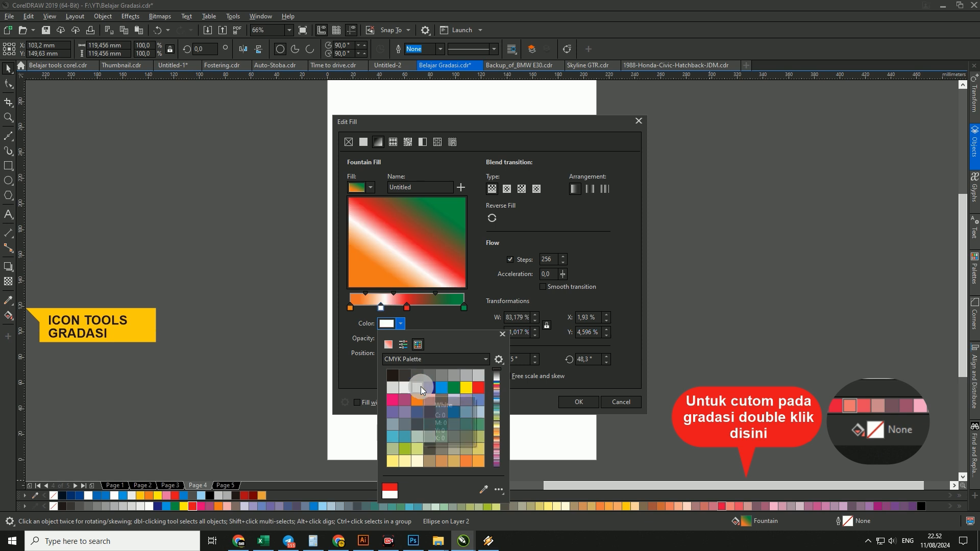
{"action": "left_click", "coordinate": [521, 391]}
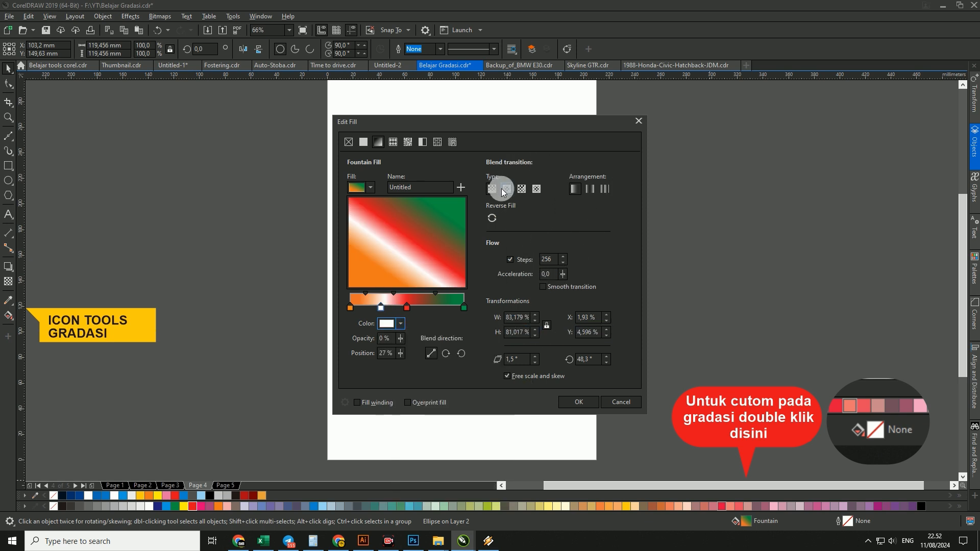
{"action": "left_click", "coordinate": [579, 403]}
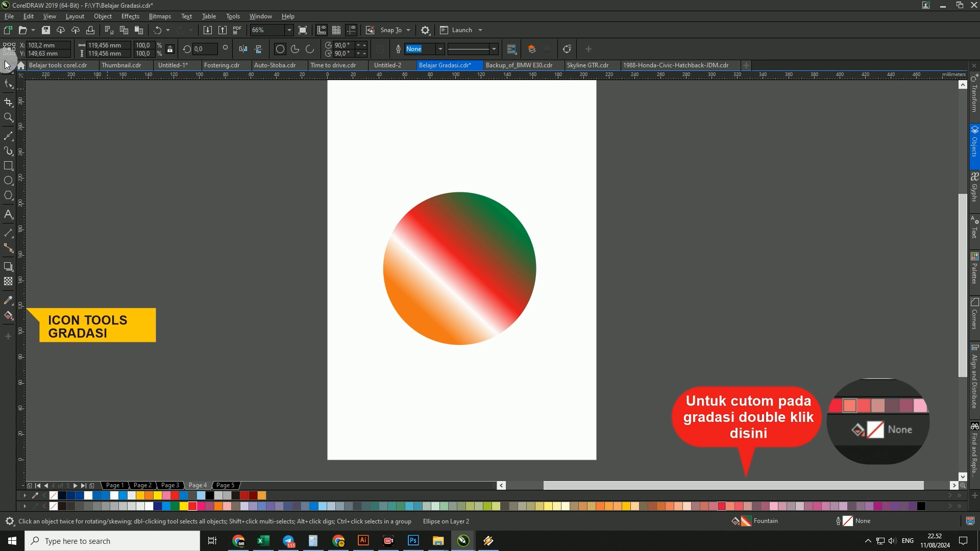
{"action": "left_click", "coordinate": [5, 68]}
{"action": "left_click", "coordinate": [532, 223]}
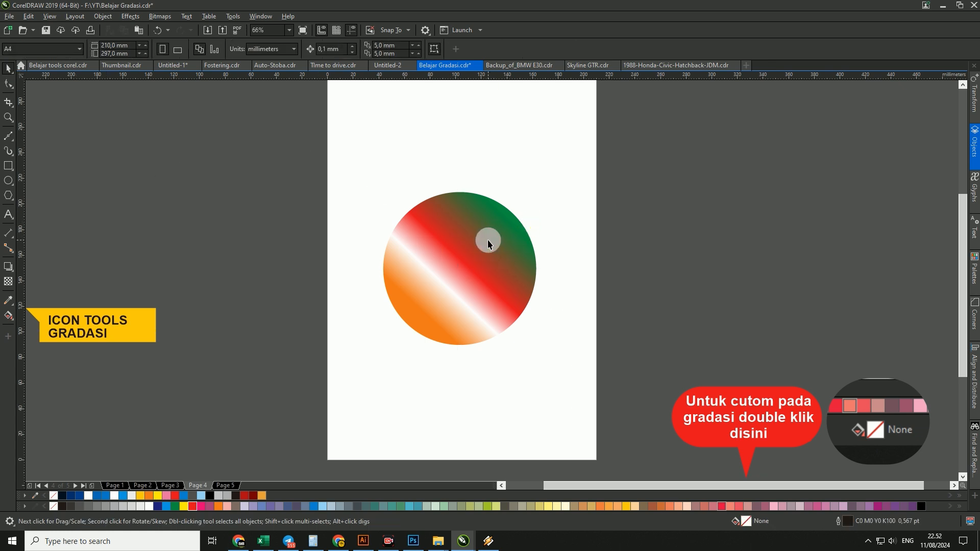
- Redirect the circle's gradient to run diagonally from orange at the lower right to green at the upper left
{"action": "left_click", "coordinate": [488, 240]}
{"action": "key", "text": "g"}
{"action": "left_click_drag", "start_coordinate": [472, 335], "coordinate": [455, 199]}
{"action": "left_click_drag", "start_coordinate": [514, 222], "coordinate": [400, 309]}
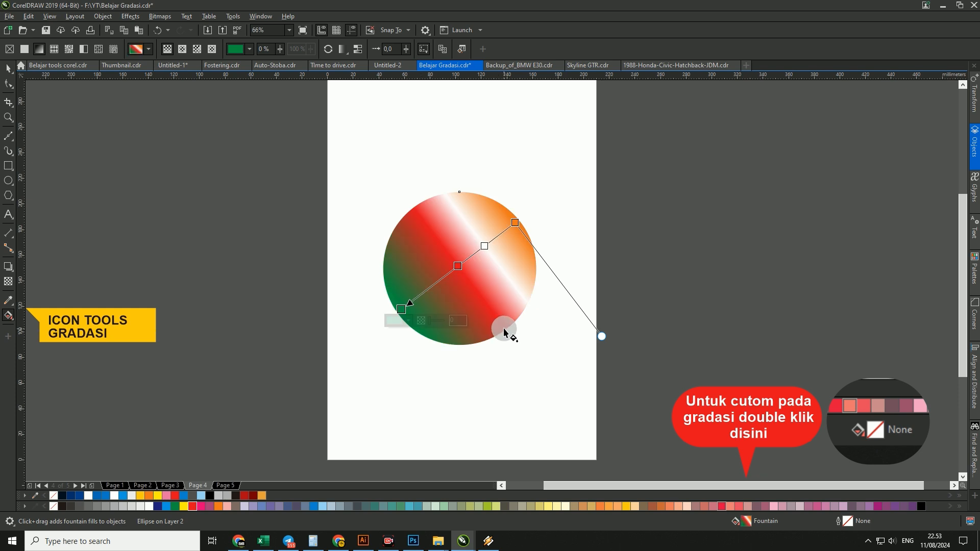
{"action": "left_click_drag", "start_coordinate": [503, 329], "coordinate": [428, 211]}
- Shift the red and white nodes toward green, with white at 40%, and align the gradient vertically from orange below to green above
{"action": "left_click_drag", "start_coordinate": [469, 269], "coordinate": [447, 241]}
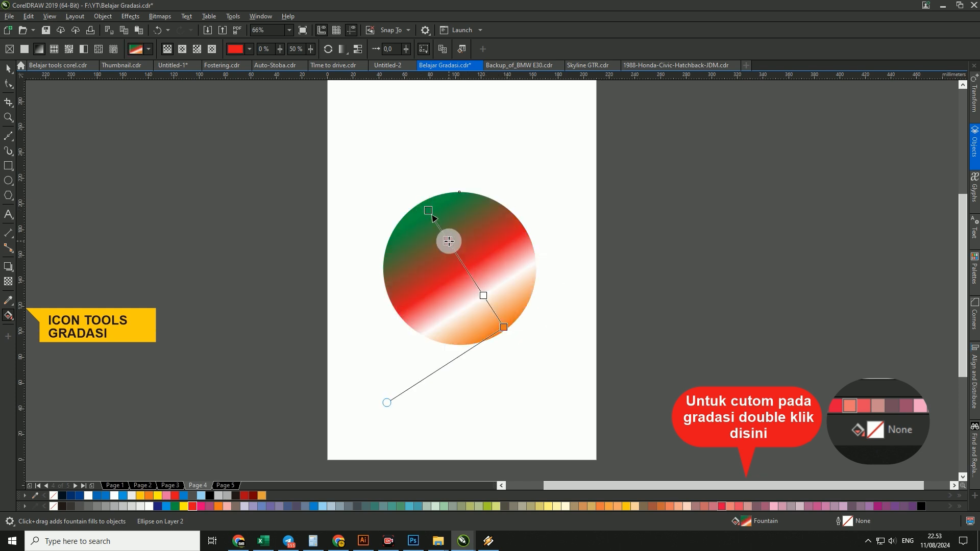
{"action": "left_click_drag", "start_coordinate": [483, 295], "coordinate": [473, 280]}
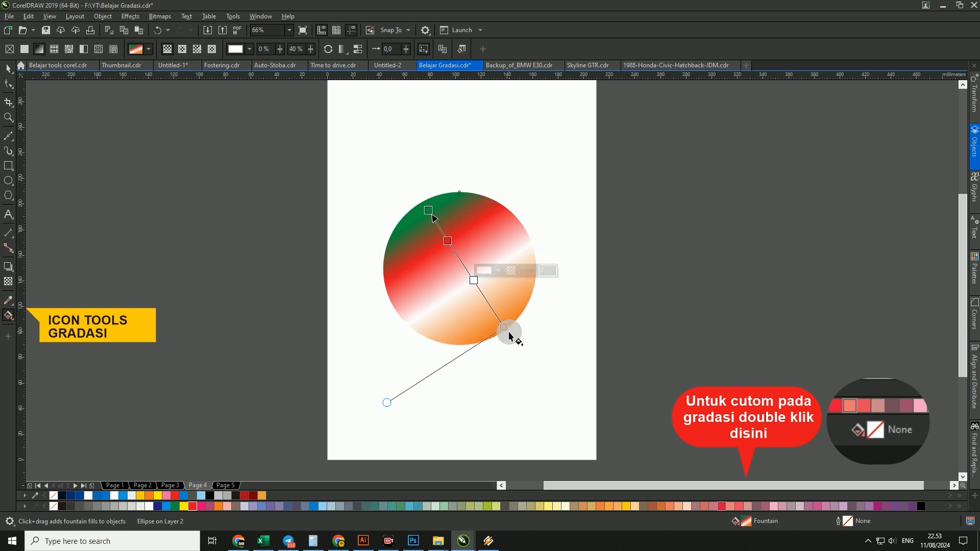
{"action": "left_click_drag", "start_coordinate": [505, 327], "coordinate": [498, 319]}
{"action": "left_click_drag", "start_coordinate": [429, 210], "coordinate": [504, 209]}
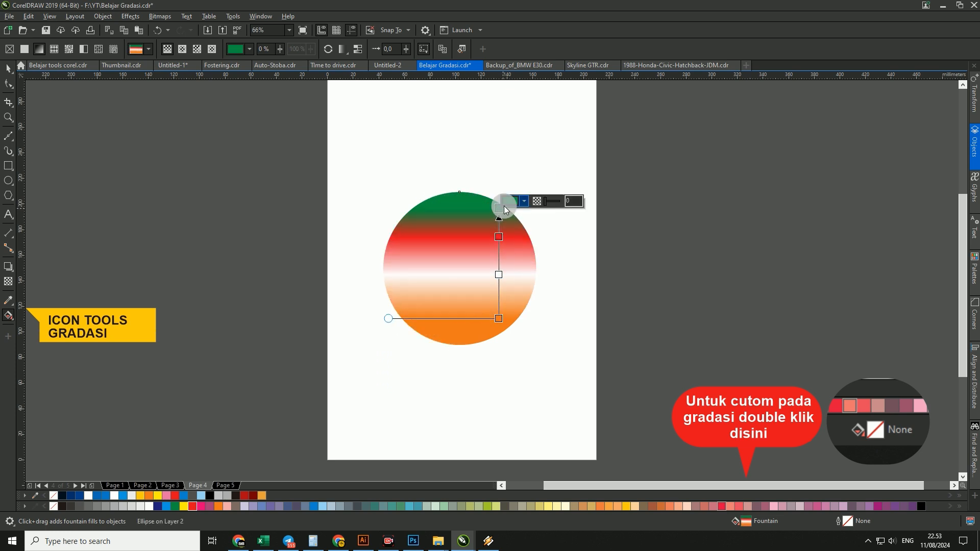
{"action": "left_click", "coordinate": [8, 68]}
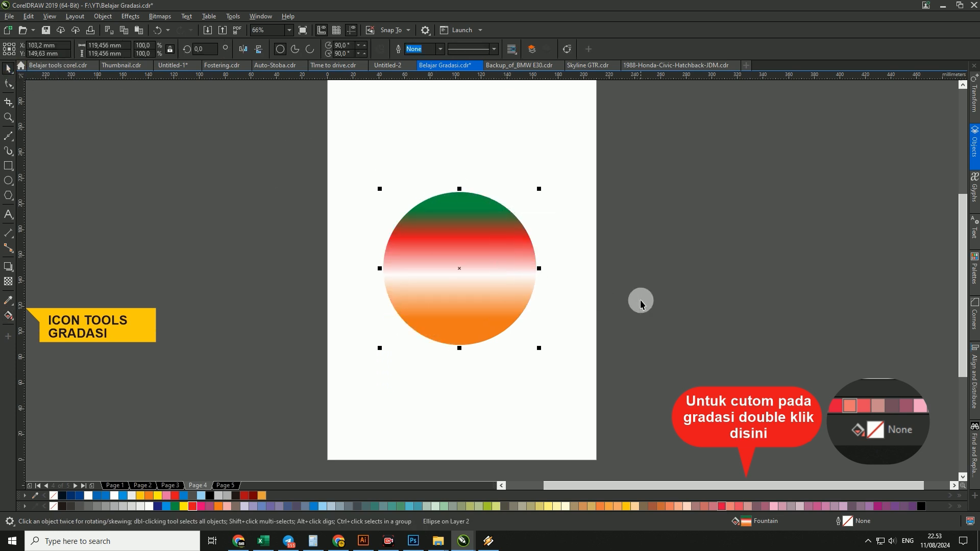
{"action": "left_click", "coordinate": [667, 307]}
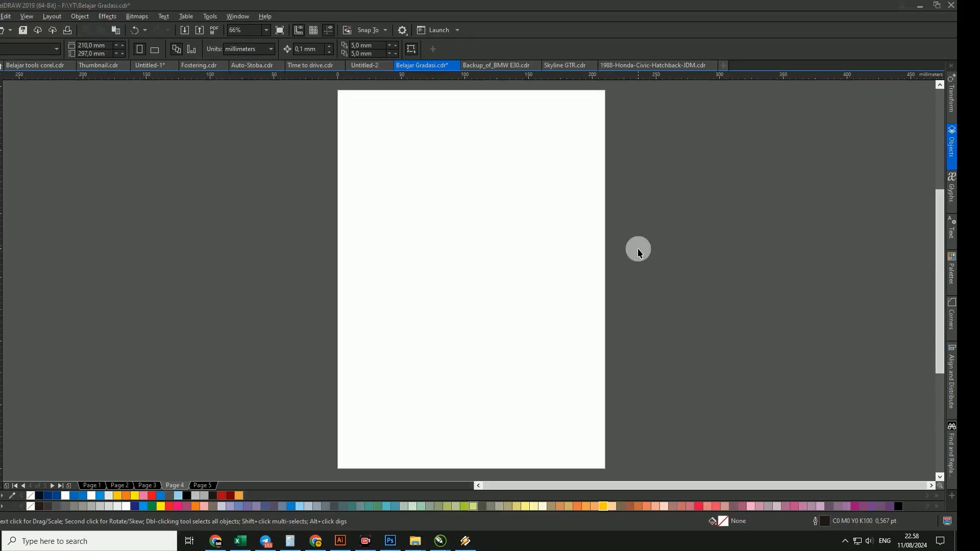
- Paste the yellow header "CONTOH BERBAGAI MACAM EFFECT GRADASI TOOLS & CARA SAMA DENGAN SEBELUMNYA" across the page's upper edge and deselect it
{"action": "left_click", "coordinate": [638, 251]}
{"action": "key", "text": "ctrl+v"}
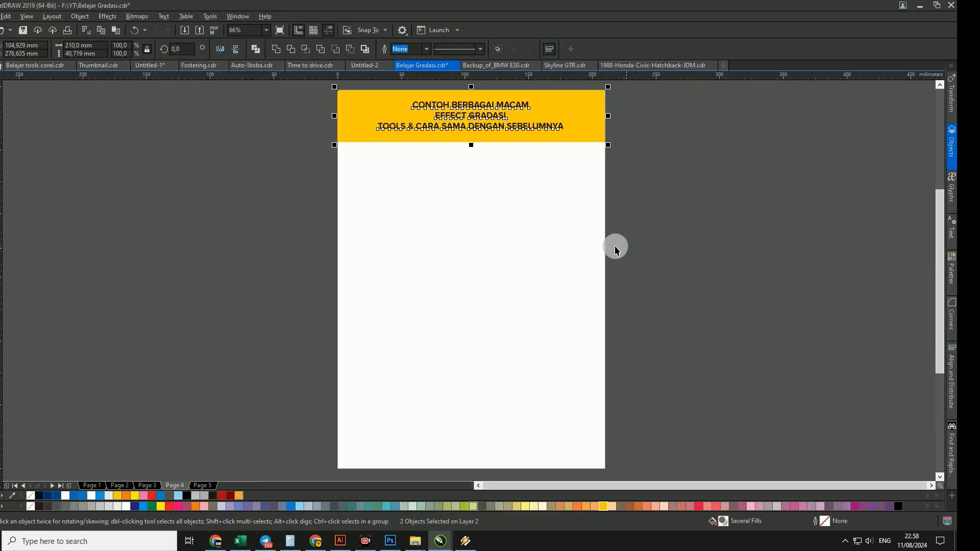
{"action": "left_click", "coordinate": [615, 246]}
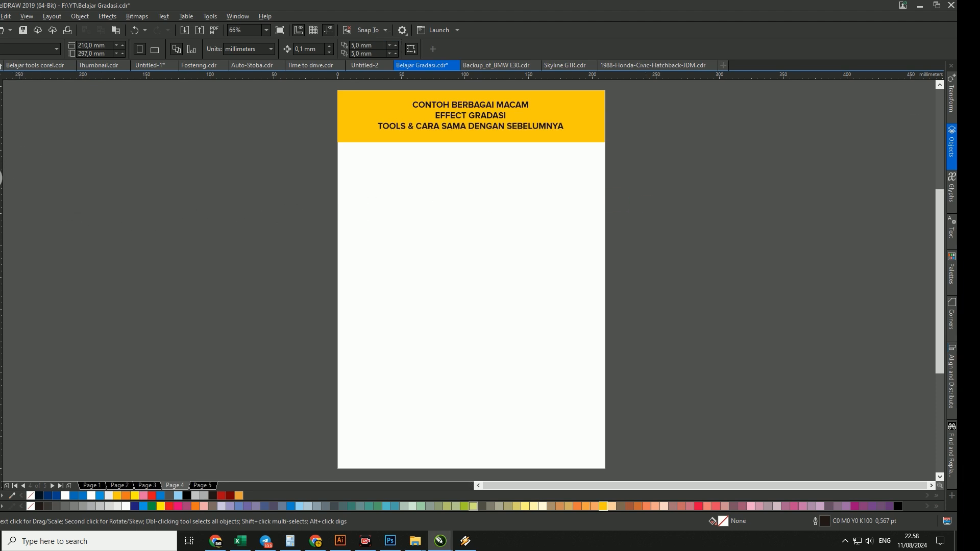
- Draw a circle about 52 mm in diameter below the header's left end and fill it with a vertical gradient from black below to white above
{"action": "left_click", "coordinate": [1, 178]}
{"action": "left_click_drag", "start_coordinate": [353, 160], "coordinate": [391, 174]}
{"action": "key", "text": "space"}
{"action": "key", "text": "g"}
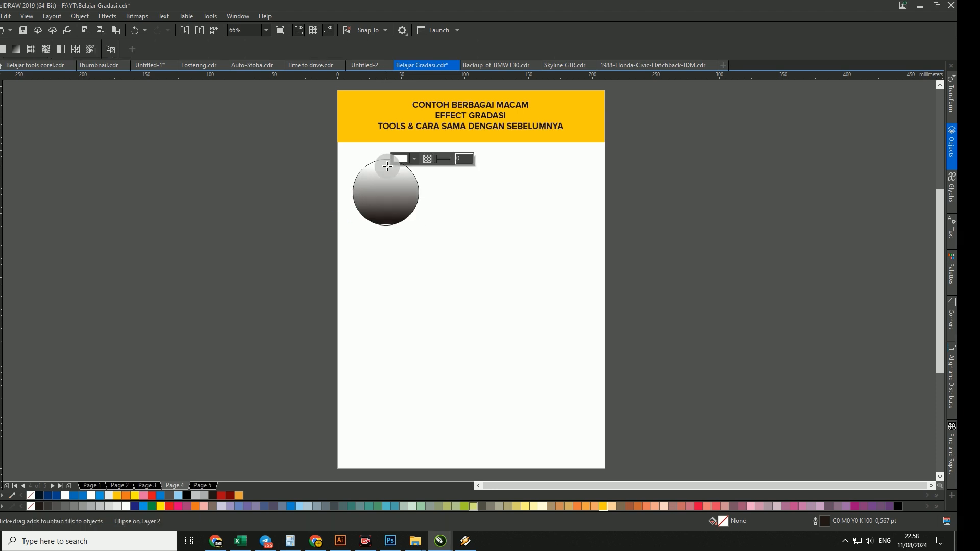
- Remove the outline of the small black-and-white gradient circle
{"action": "key", "text": "space"}
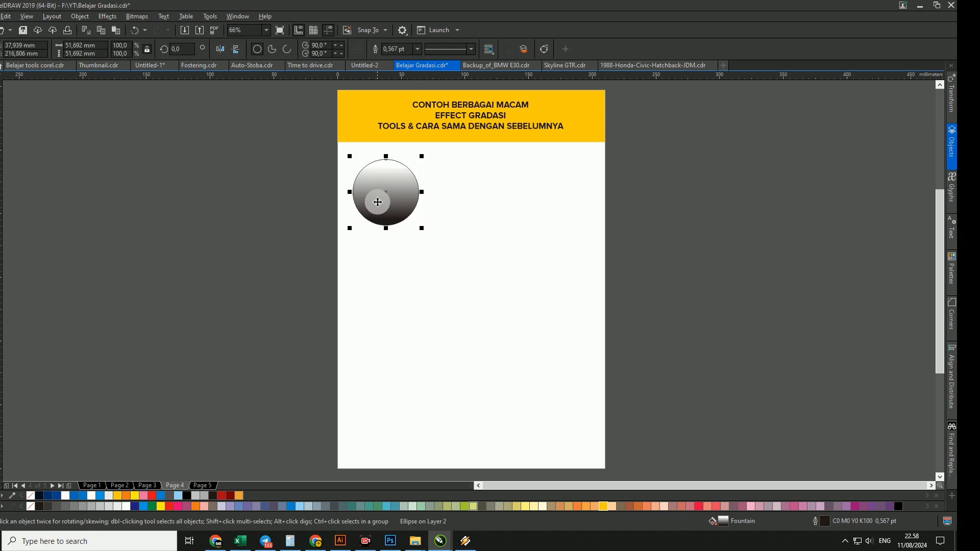
{"action": "left_click", "coordinate": [418, 259]}
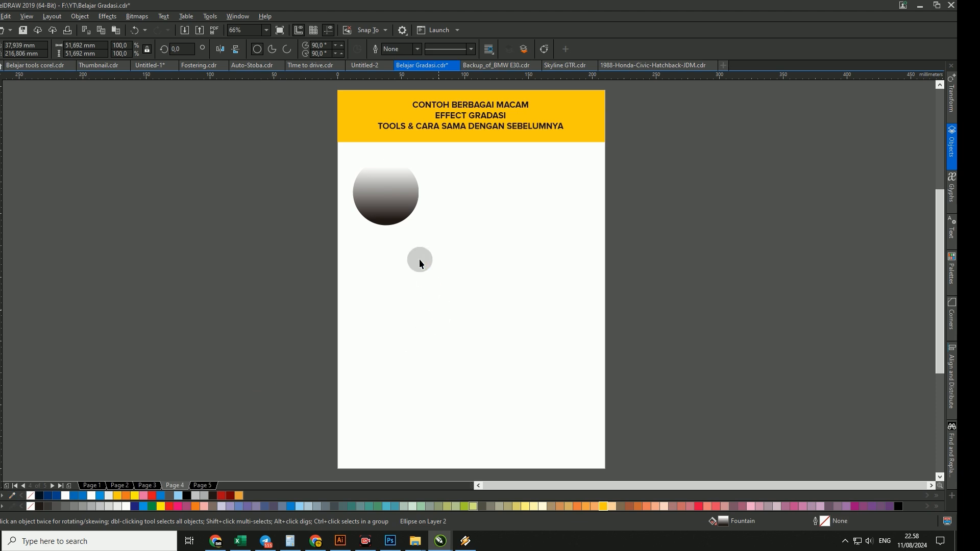
- Change the small circle's gradient to an elliptical fountain fill and extend its black node to the circle's upper edge
{"action": "left_click", "coordinate": [391, 204]}
{"action": "key", "text": "g"}
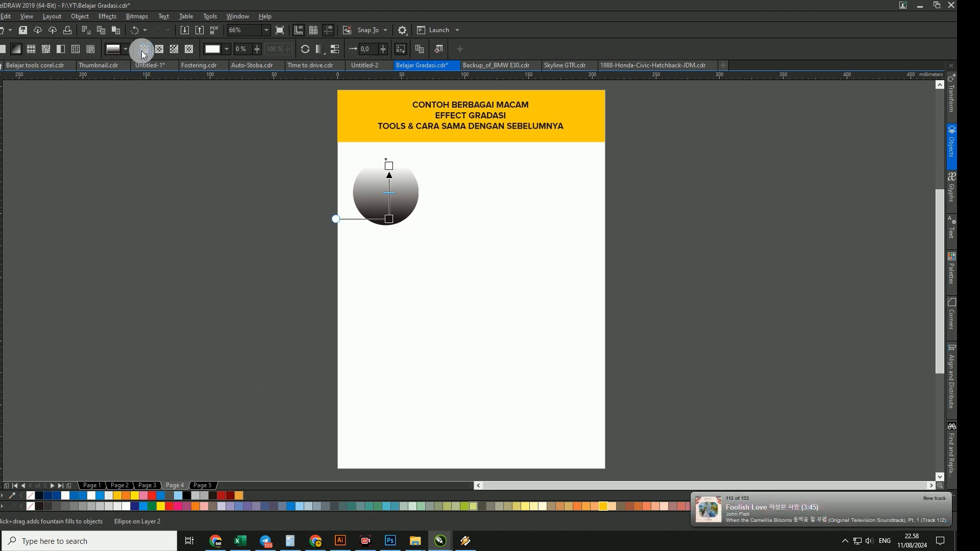
{"action": "left_click", "coordinate": [161, 49]}
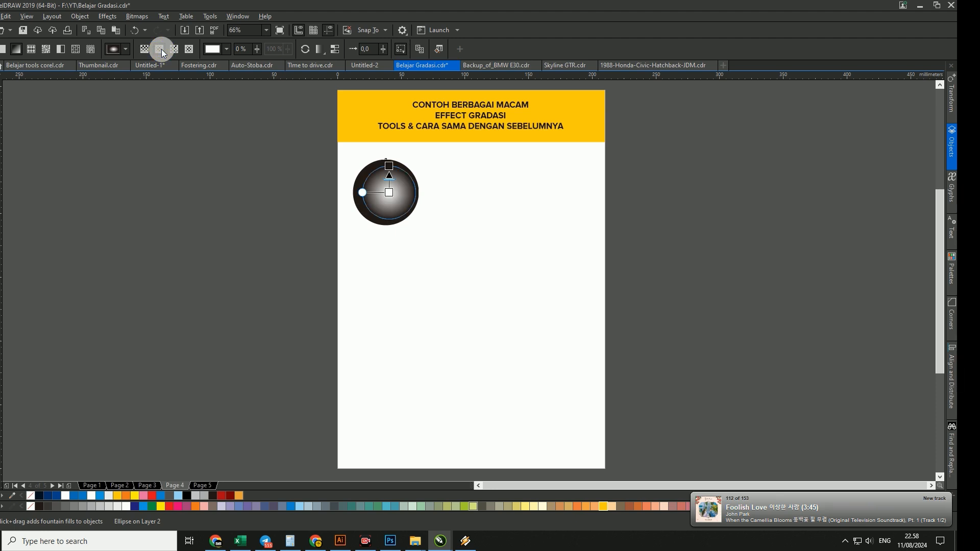
{"action": "left_click_drag", "start_coordinate": [388, 166], "coordinate": [386, 161]}
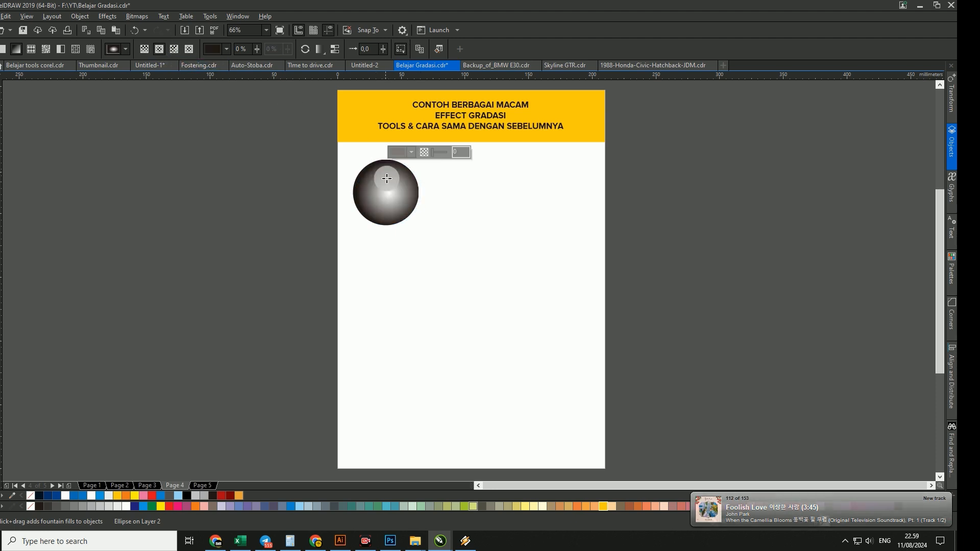
{"action": "left_click", "coordinate": [383, 160]}
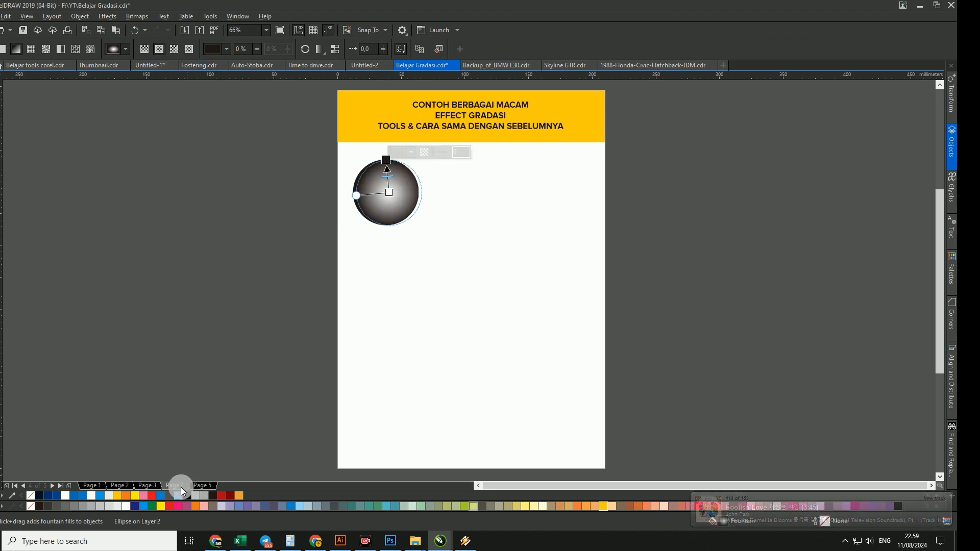
- Recolour the small circle's elliptical gradient with red on the outer node and amber on the centre node
{"action": "left_click", "coordinate": [172, 506]}
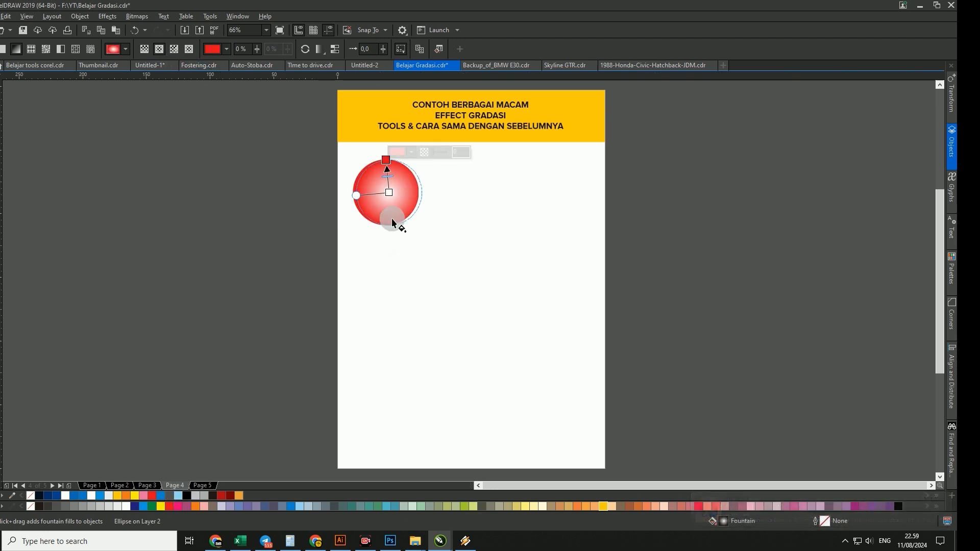
{"action": "left_click", "coordinate": [388, 192]}
{"action": "left_click", "coordinate": [603, 507]}
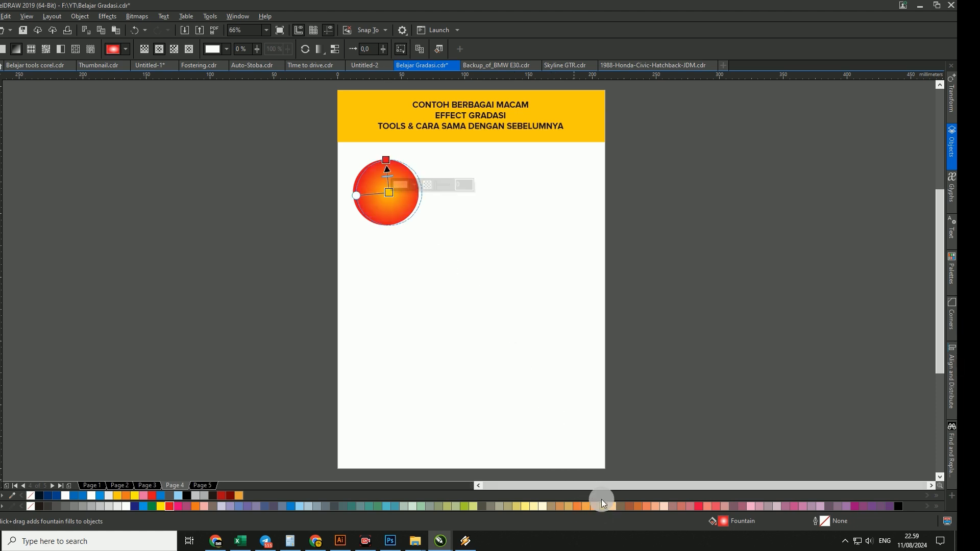
- Shift the amber centre of the first circle's gradient towards its lower right and deselect the circle
{"action": "key", "text": "space"}
{"action": "left_click", "coordinate": [405, 210]}
{"action": "key", "text": "space"}
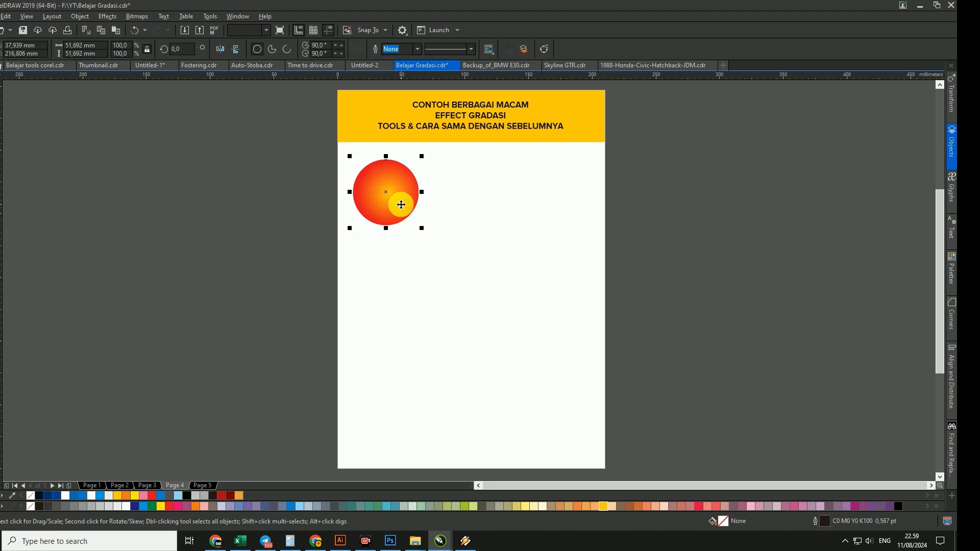
{"action": "left_click_drag", "start_coordinate": [391, 193], "coordinate": [397, 204]}
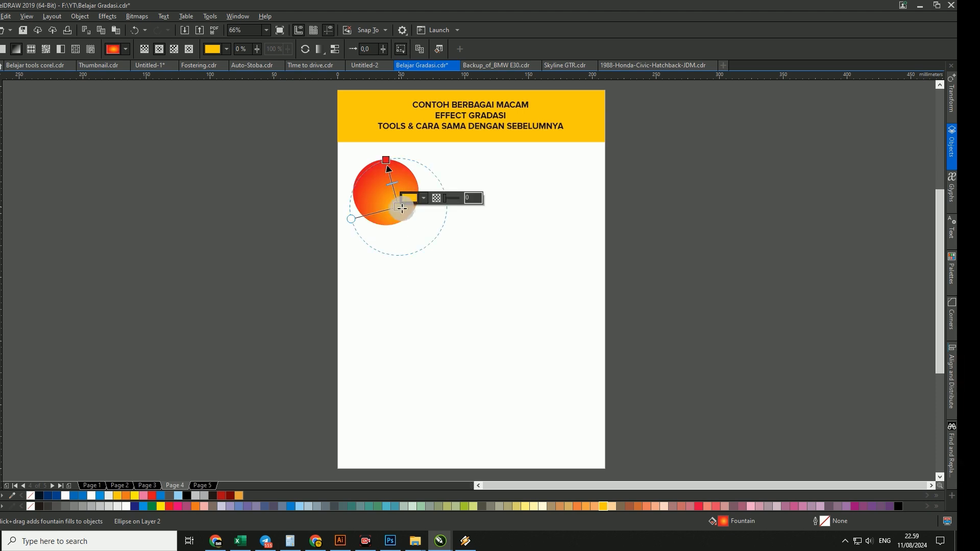
{"action": "key", "text": "space"}
{"action": "left_click", "coordinate": [467, 255]}
- Draw a second circle about 54 mm in diameter beside the first and fill it with a vertical gradient from black below to white above
{"action": "key", "text": "F7"}
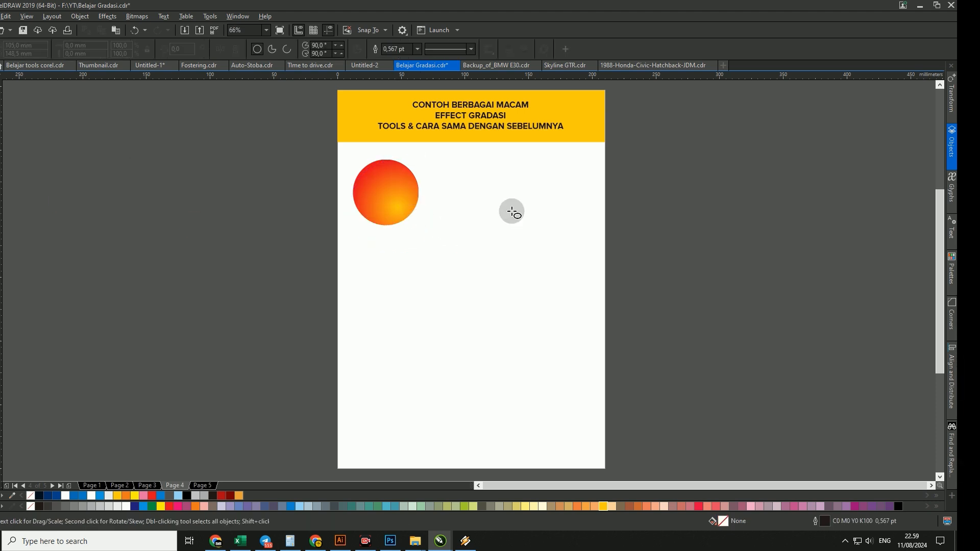
{"action": "left_click_drag", "start_coordinate": [432, 158], "coordinate": [485, 228]}
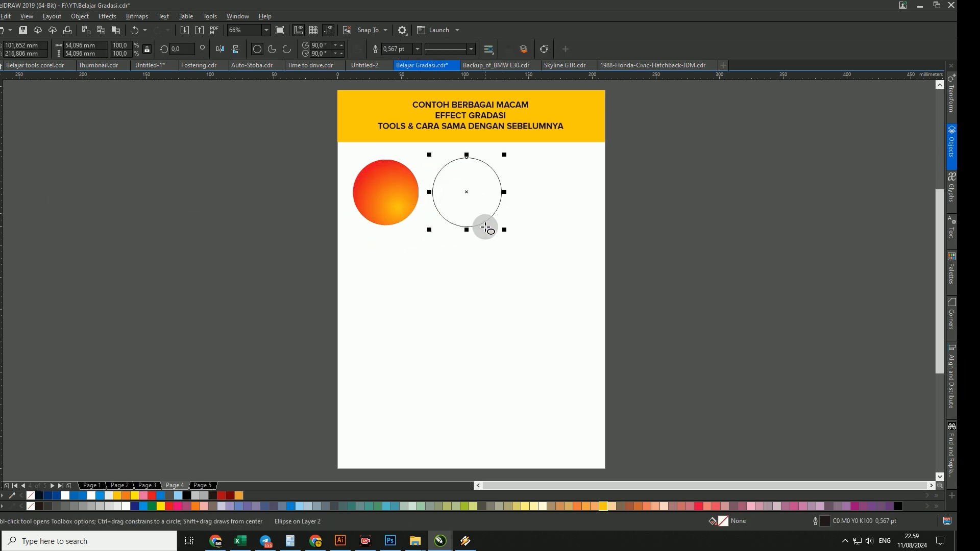
{"action": "key", "text": "space"}
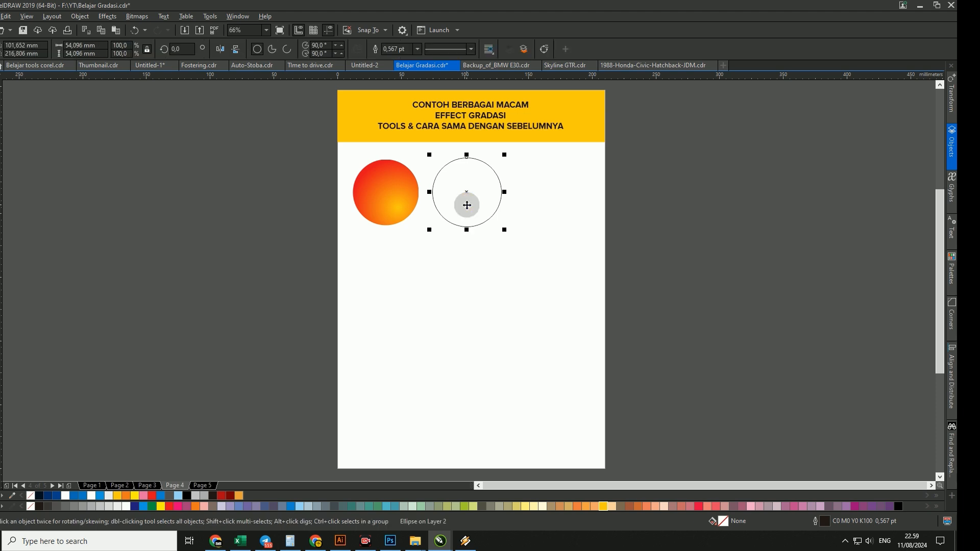
{"action": "key", "text": "g"}
{"action": "left_click_drag", "start_coordinate": [460, 218], "coordinate": [462, 171]}
{"action": "key", "text": "space"}
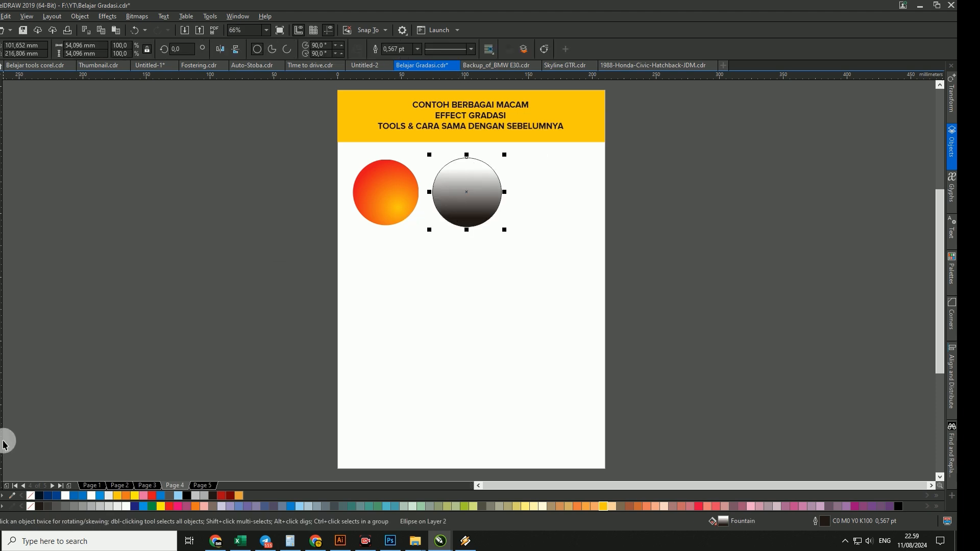
- Remove the second circle's outline and change its gradient to a conical fountain fill
{"action": "right_click", "coordinate": [30, 496]}
{"action": "key", "text": "g"}
{"action": "key", "text": "space"}
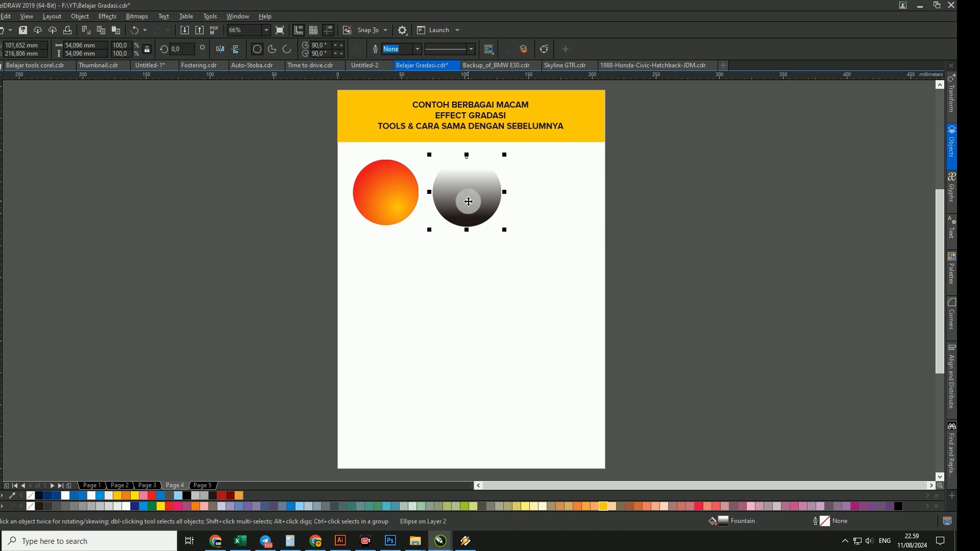
{"action": "key", "text": "g"}
{"action": "left_click", "coordinate": [174, 49]}
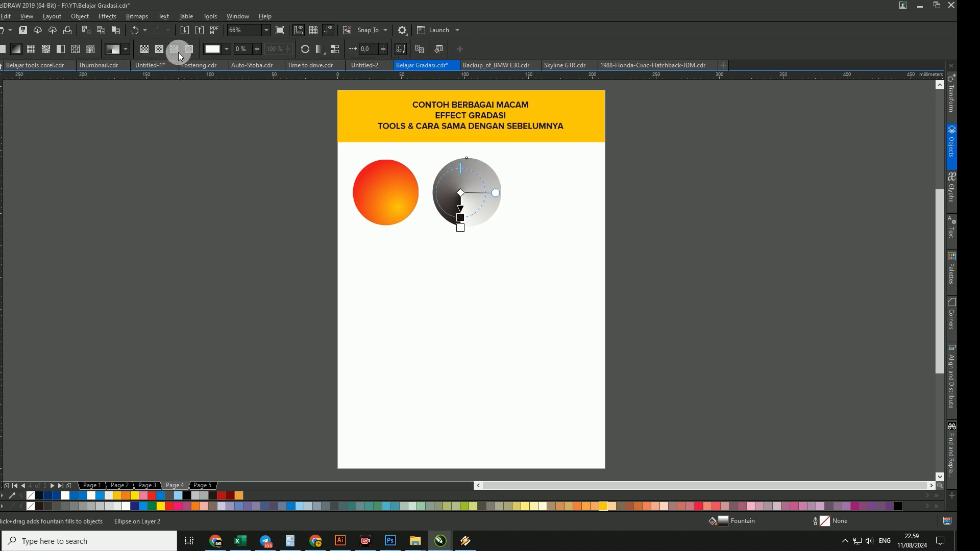
- Try red and yellow as the colour of the conical gradient's white node
{"action": "left_click", "coordinate": [459, 192]}
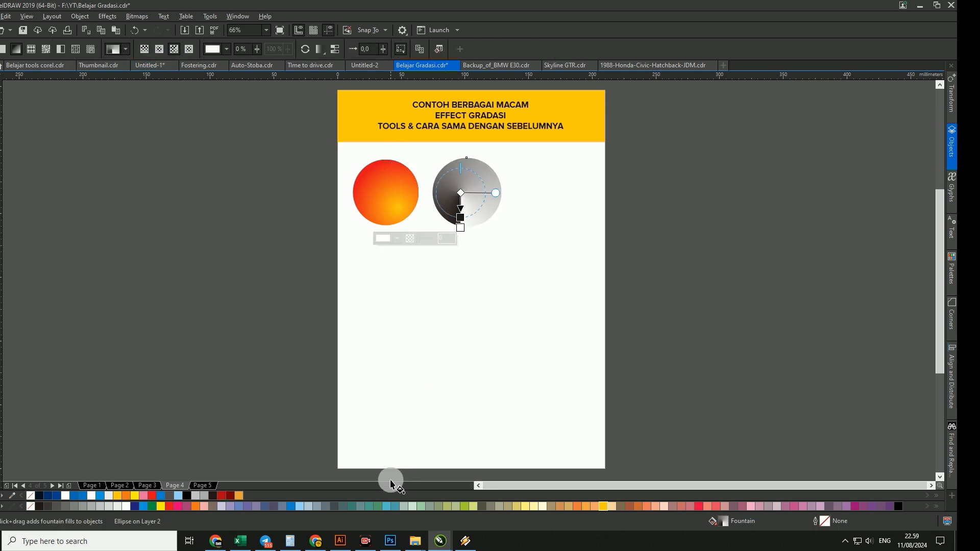
{"action": "left_click", "coordinate": [172, 506]}
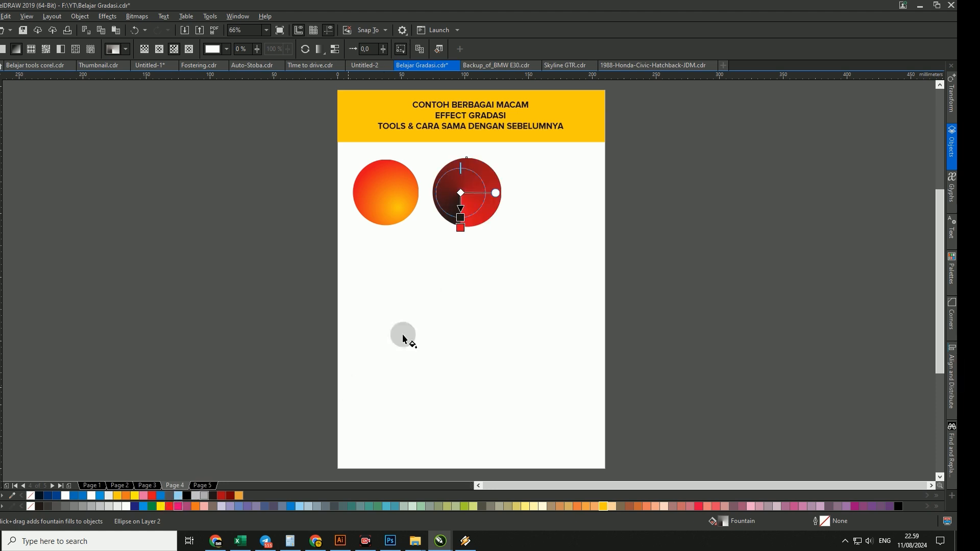
{"action": "left_click", "coordinate": [500, 206]}
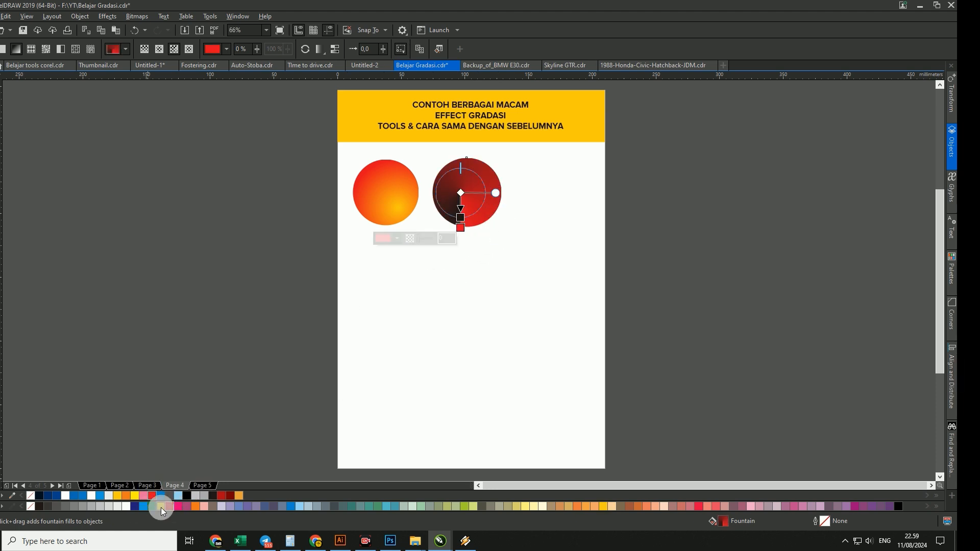
{"action": "left_click", "coordinate": [161, 507]}
{"action": "left_click", "coordinate": [528, 293]}
{"action": "left_click", "coordinate": [473, 204]}
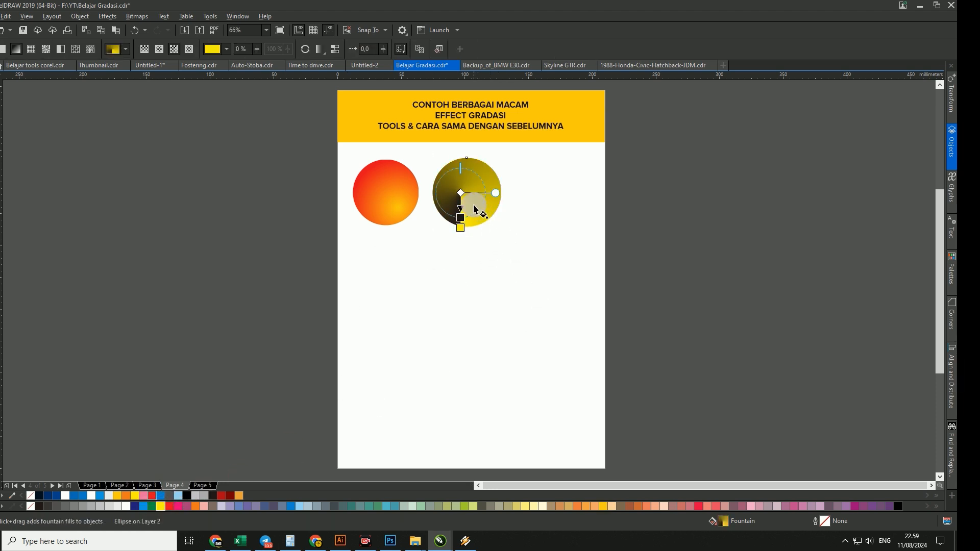
- Try red and amber in place of yellow on the second circle's conical gradient
{"action": "left_click", "coordinate": [461, 226]}
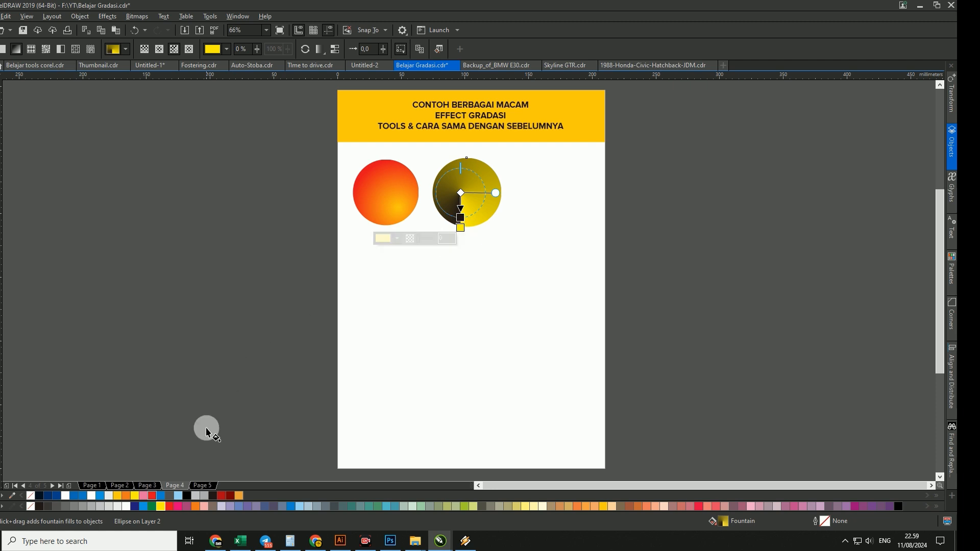
{"action": "left_click", "coordinate": [153, 496]}
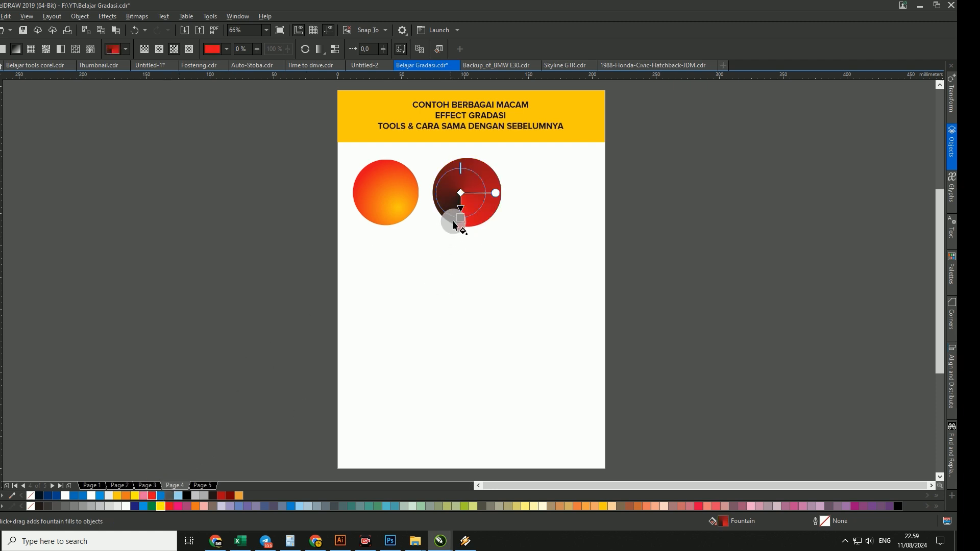
{"action": "left_click", "coordinate": [462, 194]}
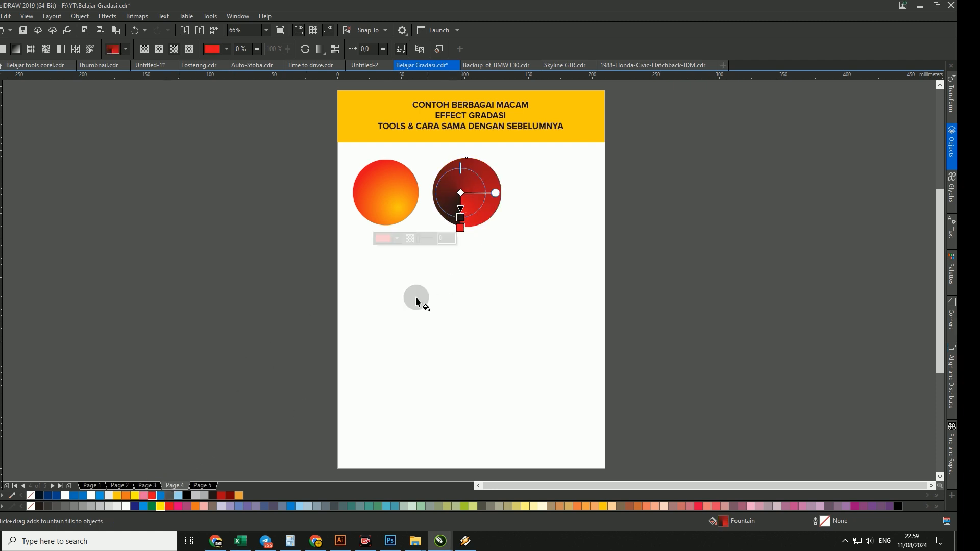
{"action": "left_click", "coordinate": [604, 504]}
- Move the conical gradient's centre to about the middle of the second circle and tilt its dividing edge slightly towards the lower right
{"action": "scroll", "coordinate": [486, 184], "scroll_direction": "up", "scroll_amount": 2}
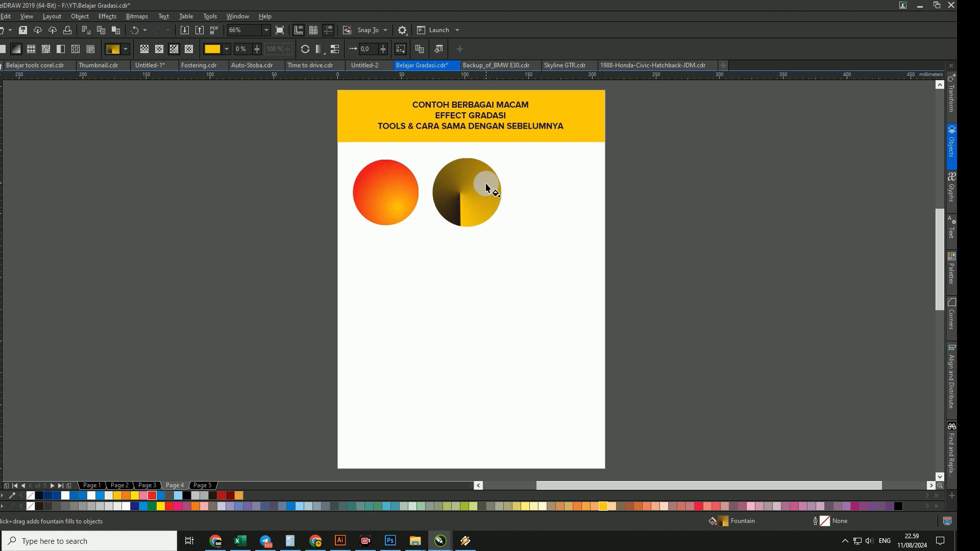
{"action": "key", "text": "space"}
{"action": "left_click", "coordinate": [498, 375]}
{"action": "left_click", "coordinate": [430, 266]}
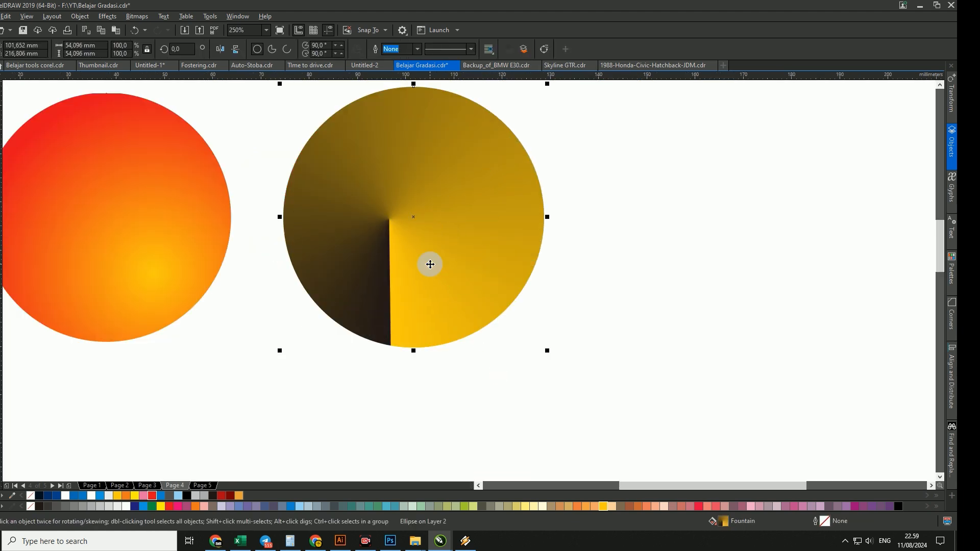
{"action": "key", "text": "space"}
{"action": "left_click_drag", "start_coordinate": [388, 221], "coordinate": [409, 209]}
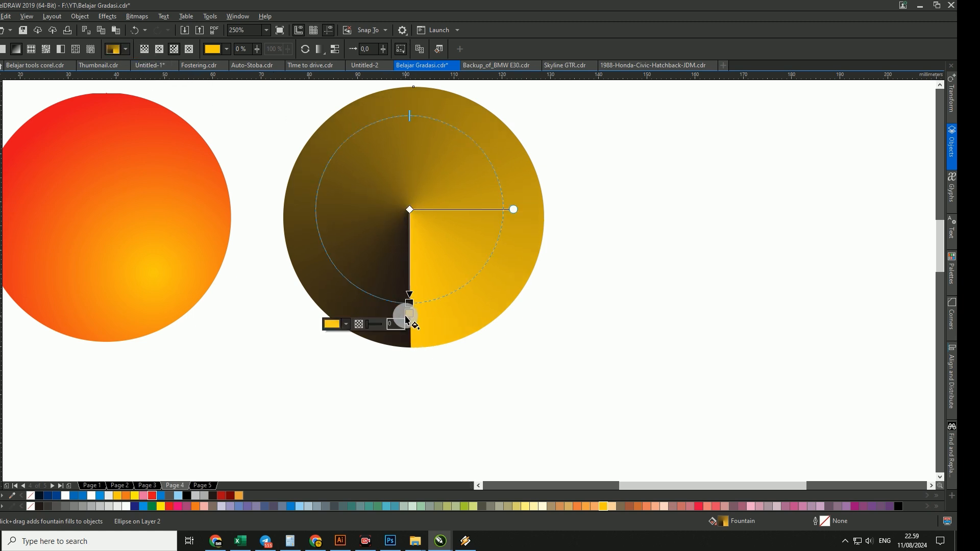
{"action": "left_click_drag", "start_coordinate": [413, 315], "coordinate": [426, 330]}
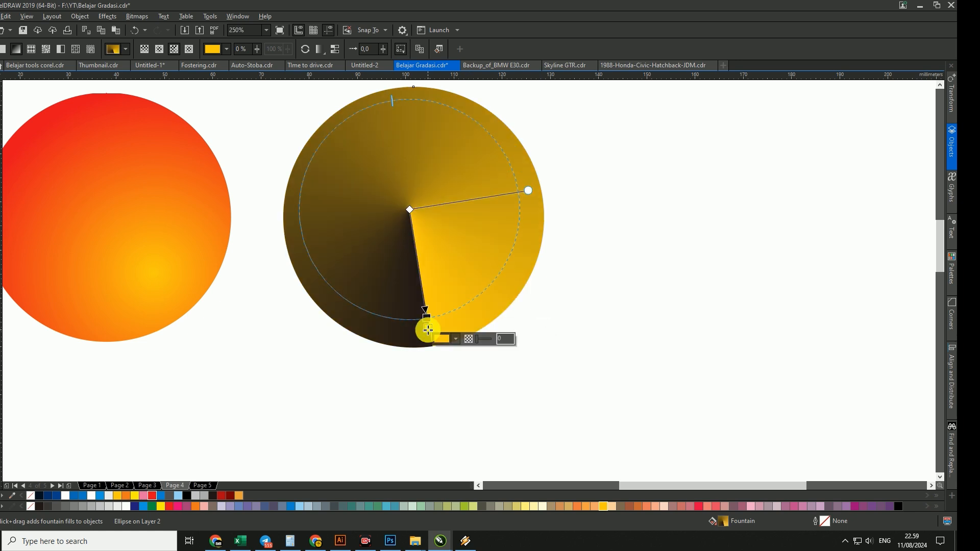
- Recolour the conical gradient's amber node red and squeeze the gradient's round guide into a narrower ellipse
{"action": "left_click", "coordinate": [152, 496]}
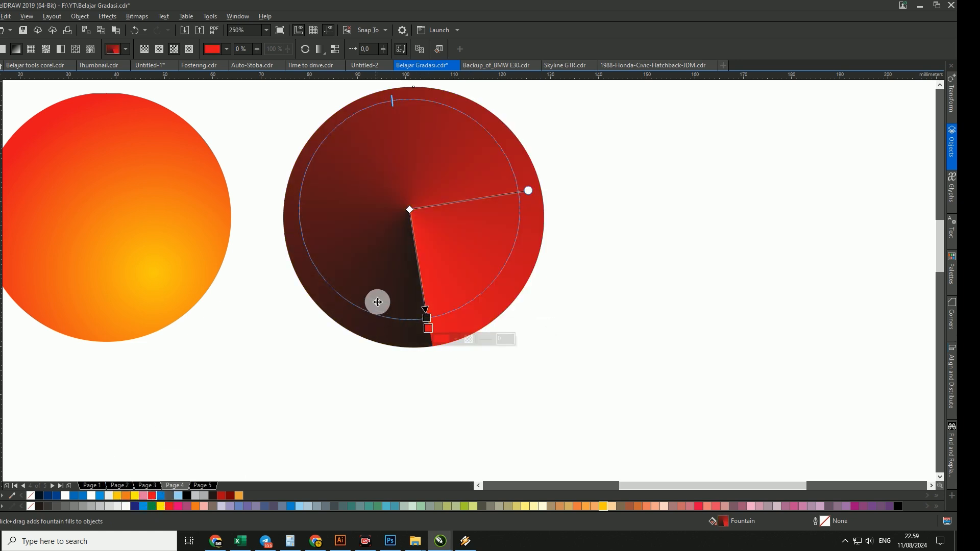
{"action": "left_click_drag", "start_coordinate": [528, 189], "coordinate": [494, 219]}
- Set the transparency of the conical gradient's red node to 3%
{"action": "left_click", "coordinate": [428, 327]}
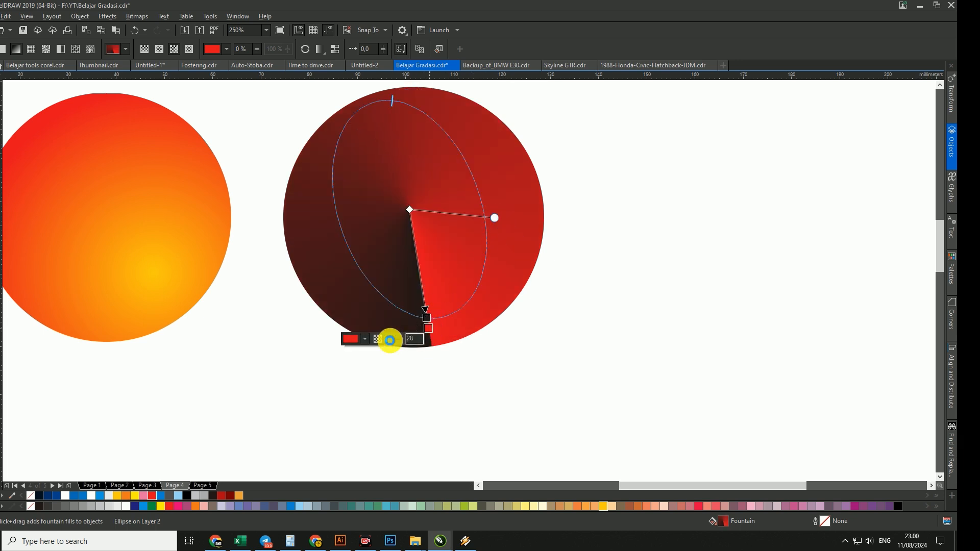
{"action": "mouse_move", "coordinate": [389, 340]}
{"action": "left_mouse_down"}
{"action": "mouse_move", "coordinate": [398, 342]}
{"action": "mouse_move", "coordinate": [380, 344]}
{"action": "left_mouse_up"}
{"action": "left_click", "coordinate": [280, 266]}
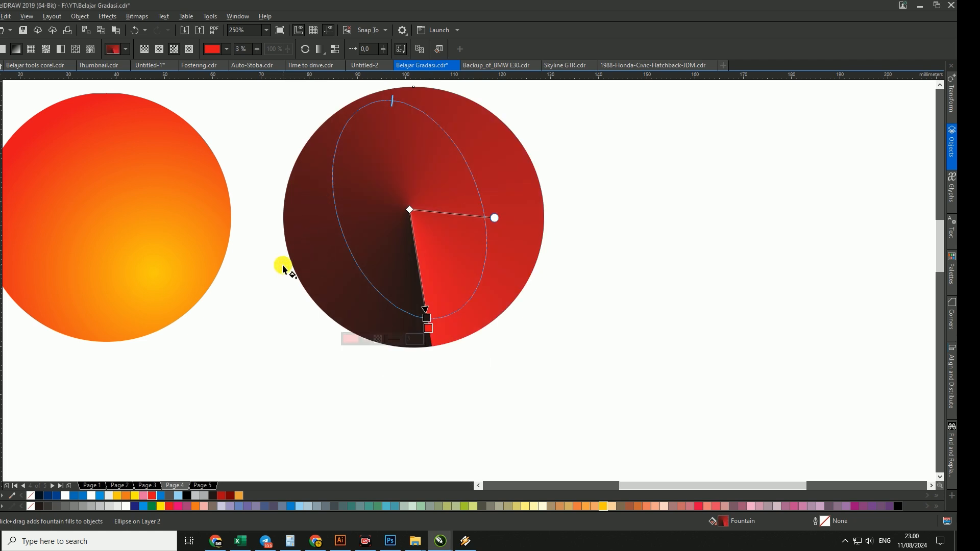
- Draw a third circle about 55 mm in diameter to the right of the conical gradient circle and deselect it
{"action": "key", "text": "z"}
{"action": "right_click", "coordinate": [322, 273]}
{"action": "key", "text": "space"}
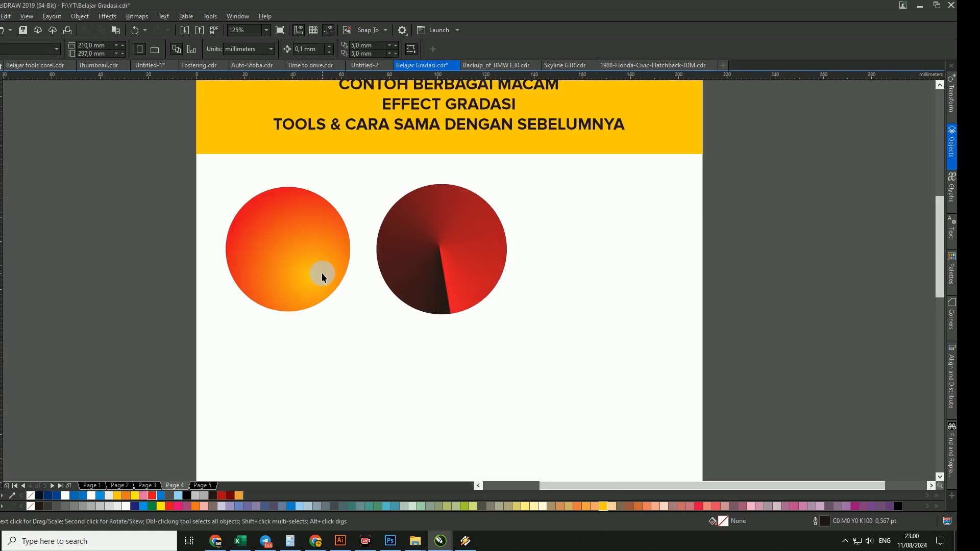
{"action": "key", "text": "F4"}
{"action": "scroll", "coordinate": [400, 278], "scroll_direction": "down", "scroll_amount": 4}
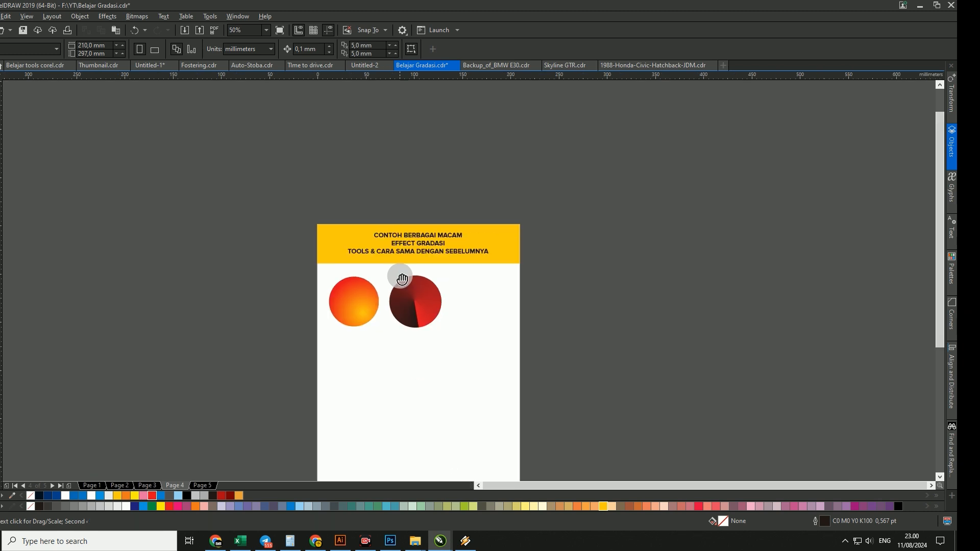
{"action": "left_click_drag", "start_coordinate": [400, 277], "coordinate": [391, 175]}
{"action": "key", "text": "z"}
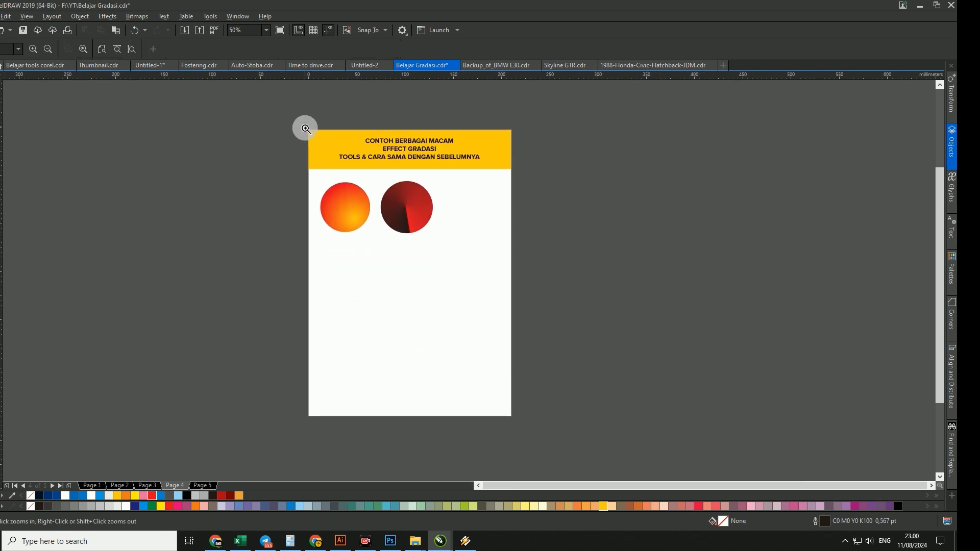
{"action": "left_click_drag", "start_coordinate": [305, 128], "coordinate": [516, 421]}
{"action": "key", "text": "space"}
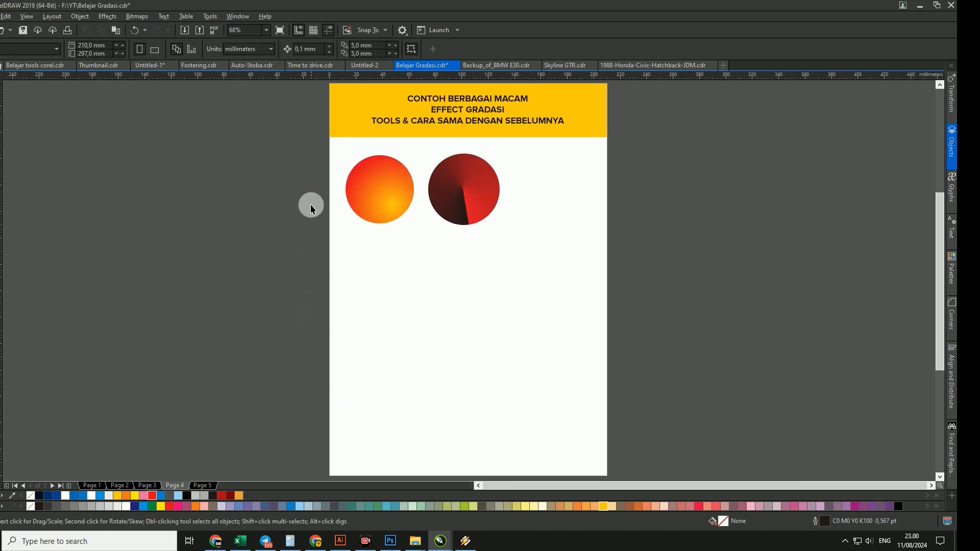
{"action": "key", "text": "F7"}
{"action": "left_click_drag", "start_coordinate": [515, 160], "coordinate": [556, 195]}
{"action": "key", "text": "space"}
{"action": "left_click", "coordinate": [436, 313]}
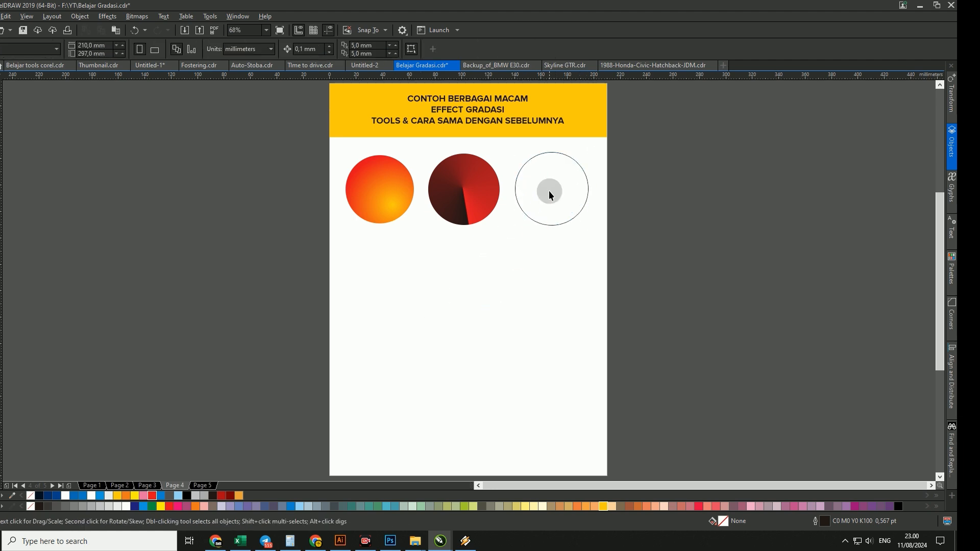
- Fill the third circle with a vertical gradient from black below to white above
{"action": "left_click", "coordinate": [549, 189]}
{"action": "key", "text": "g"}
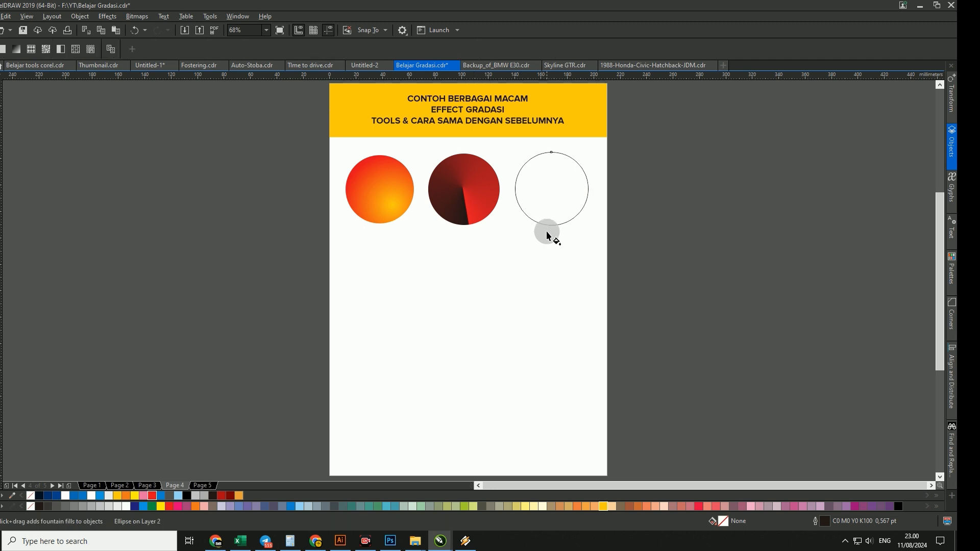
{"action": "left_click_drag", "start_coordinate": [550, 173], "coordinate": [549, 172]}
{"action": "key", "text": "space"}
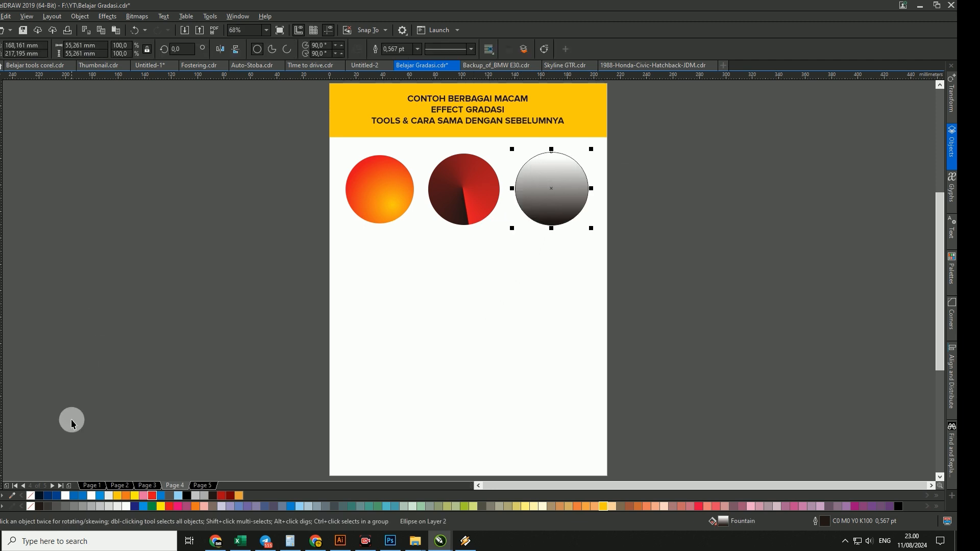
- Remove the third circle's outline and change its gradient to a rectangular fountain fill
{"action": "right_click", "coordinate": [29, 498]}
{"action": "key", "text": "g"}
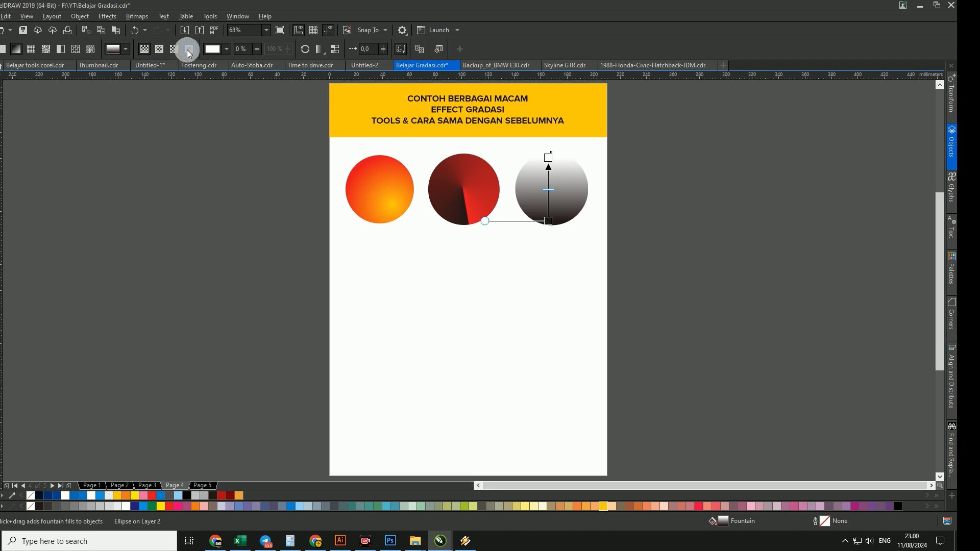
{"action": "left_click", "coordinate": [188, 50]}
- Recolour the black outer node of the third circle's rectangular gradient bright red
{"action": "left_click", "coordinate": [548, 157]}
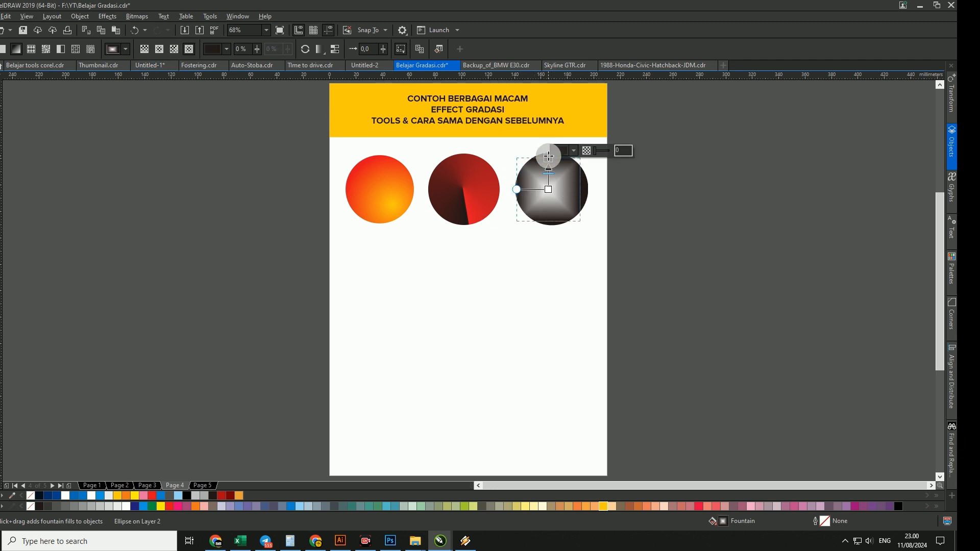
{"action": "left_click", "coordinate": [557, 153]}
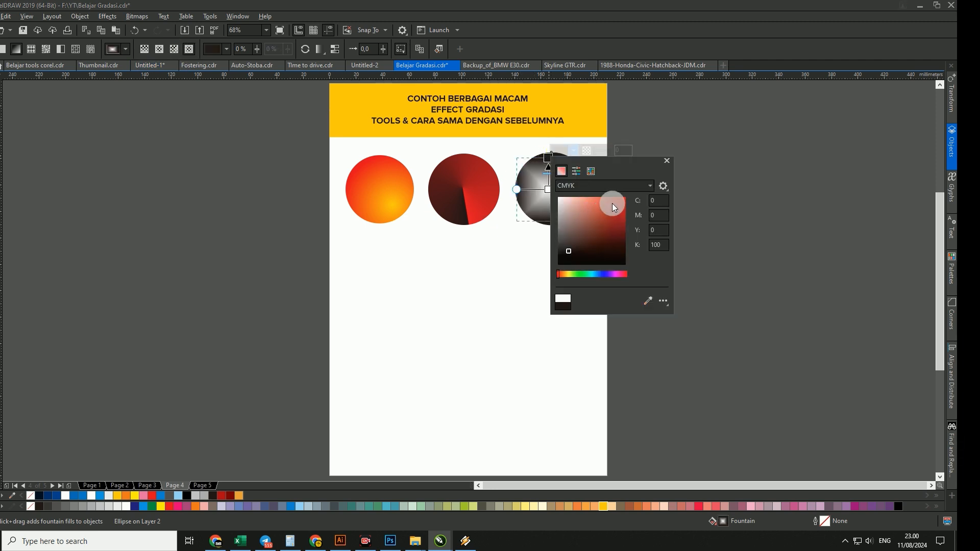
{"action": "left_click", "coordinate": [614, 203]}
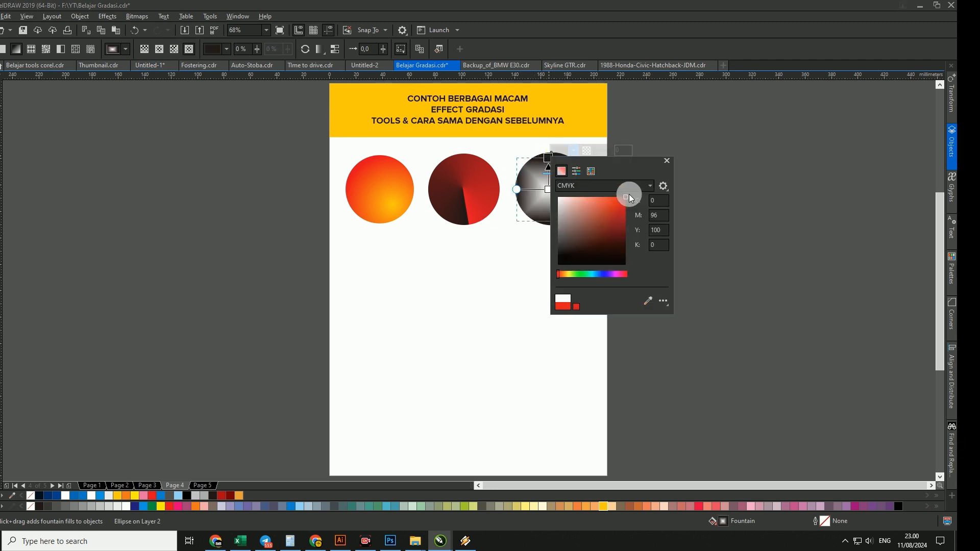
- Recolour the white centre node of the third circle's rectangular gradient light orange from the tjhtt palette
{"action": "left_click", "coordinate": [550, 189]}
{"action": "left_click", "coordinate": [567, 184]}
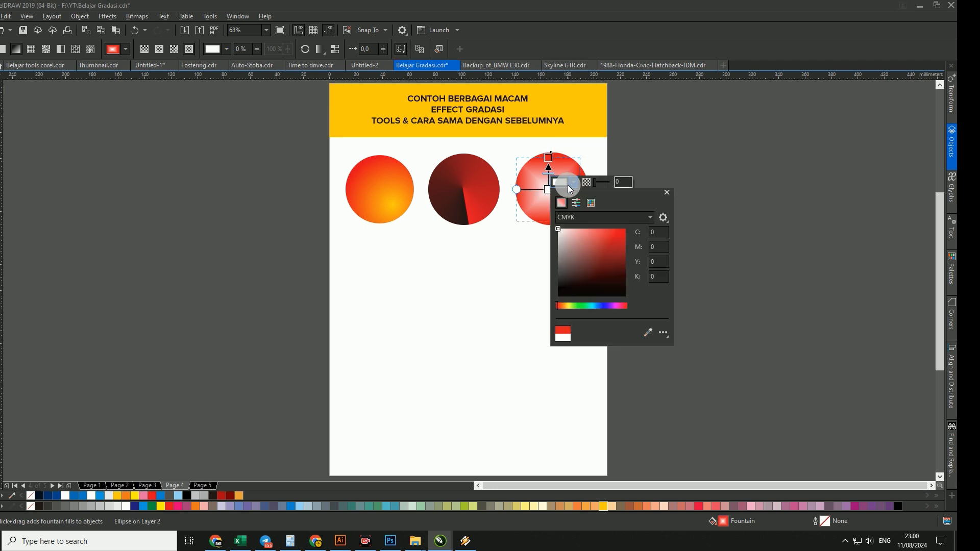
{"action": "left_click", "coordinate": [589, 203]}
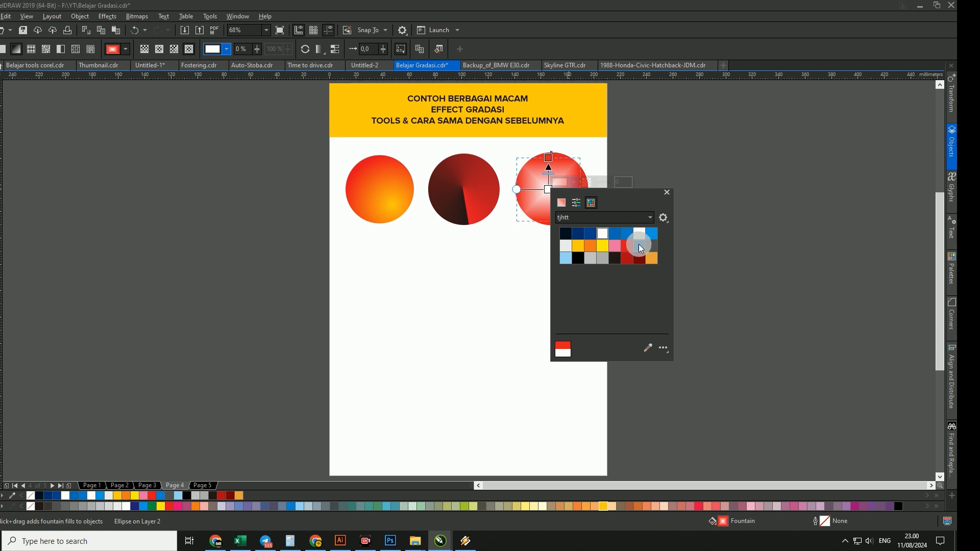
{"action": "left_click", "coordinate": [640, 246]}
{"action": "left_click", "coordinate": [652, 256]}
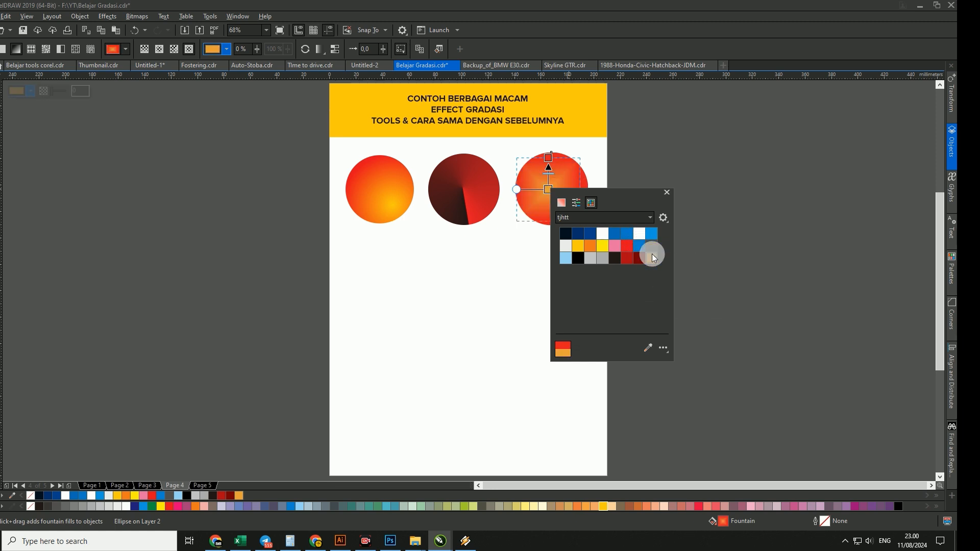
{"action": "left_click", "coordinate": [507, 243]}
- Move the orange centre node to the middle of the third circle and straighten the rectangular gradient's axis to near vertical
{"action": "left_click_drag", "start_coordinate": [549, 190], "coordinate": [555, 198]}
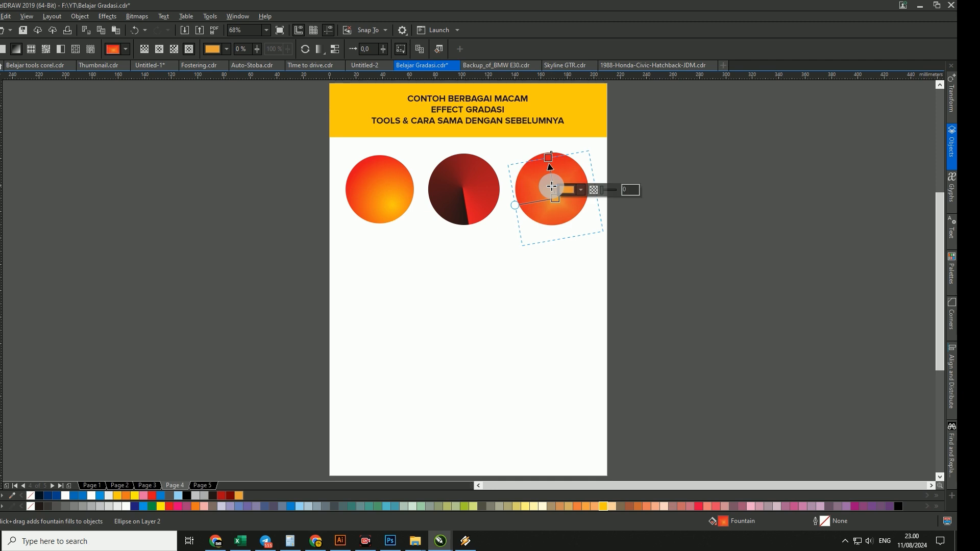
{"action": "left_click_drag", "start_coordinate": [550, 174], "coordinate": [552, 191]}
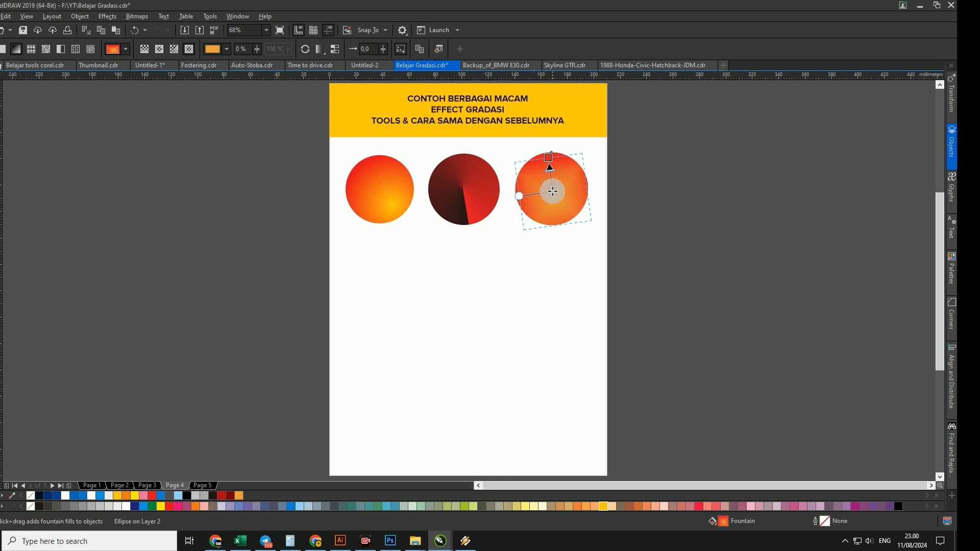
{"action": "key", "text": "space"}
{"action": "key", "text": "z"}
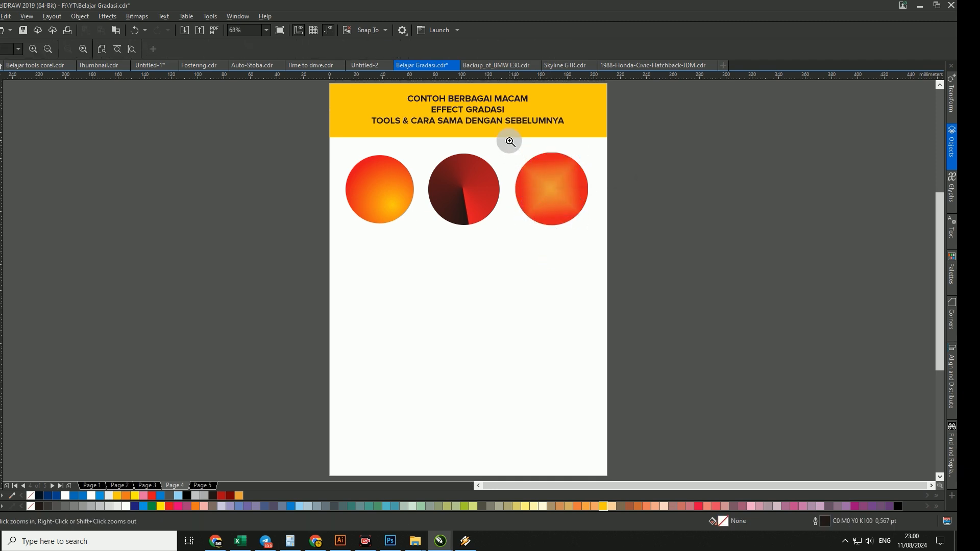
{"action": "left_click_drag", "start_coordinate": [509, 145], "coordinate": [591, 232]}
{"action": "key", "text": "g"}
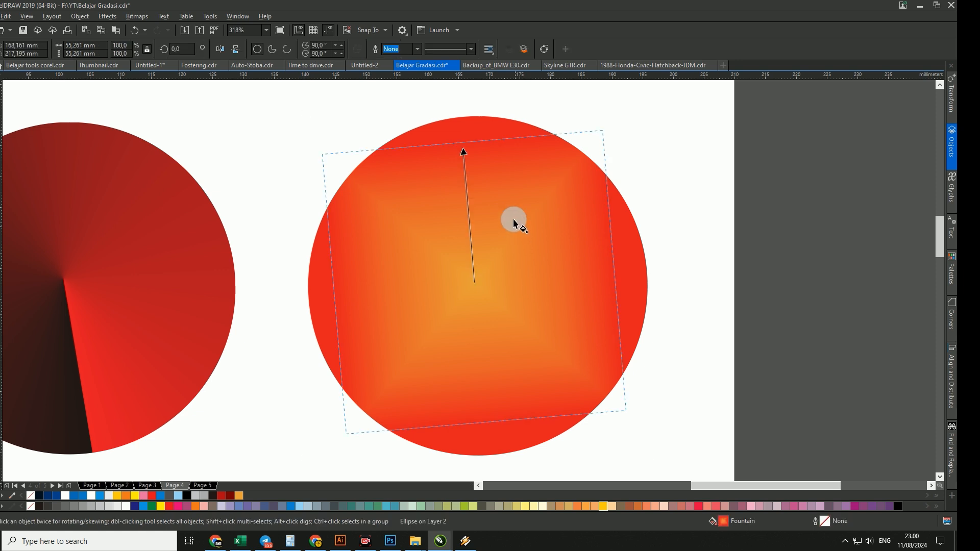
{"action": "left_click_drag", "start_coordinate": [462, 143], "coordinate": [476, 156]}
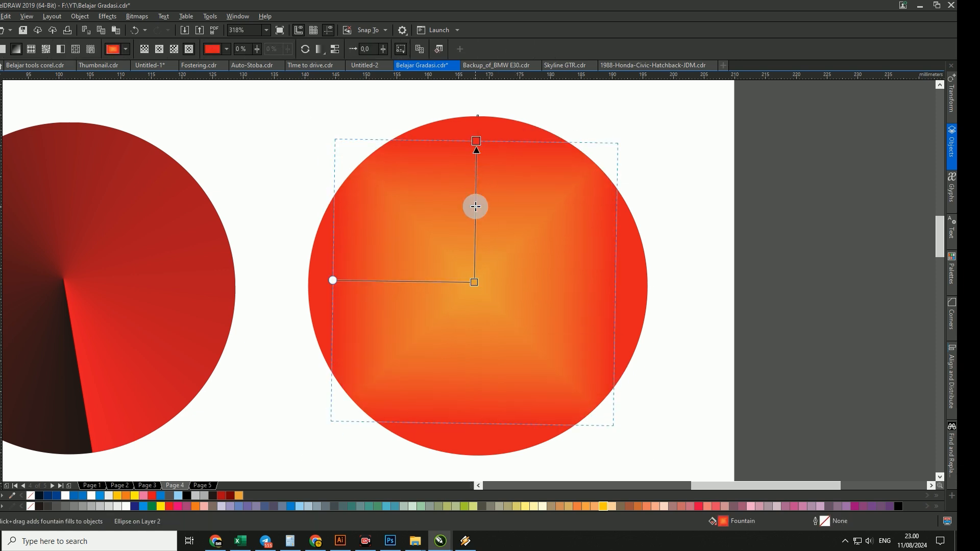
- Recolour the centre node of the third circle's rectangular gradient yellow and deselect the circle
{"action": "left_click", "coordinate": [473, 280]}
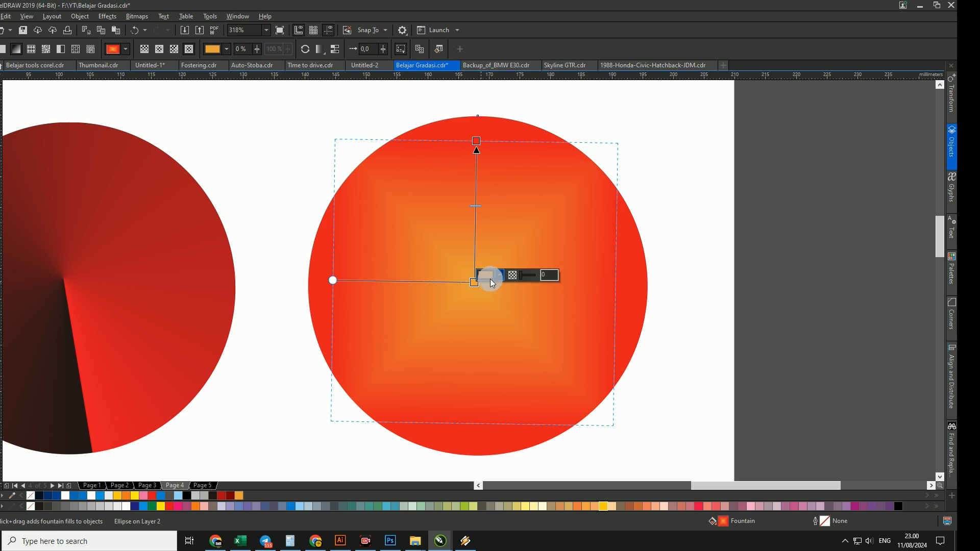
{"action": "left_click", "coordinate": [492, 277]}
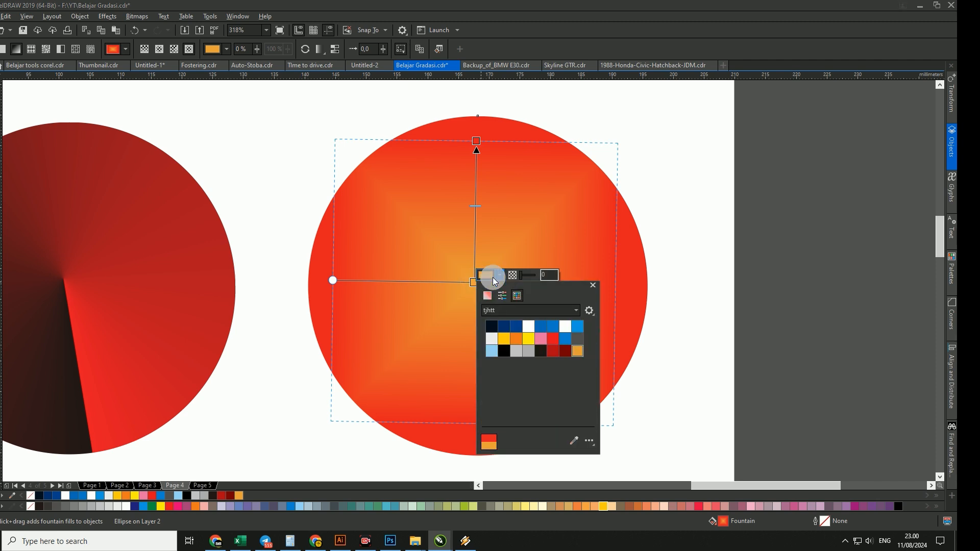
{"action": "left_click", "coordinate": [523, 337]}
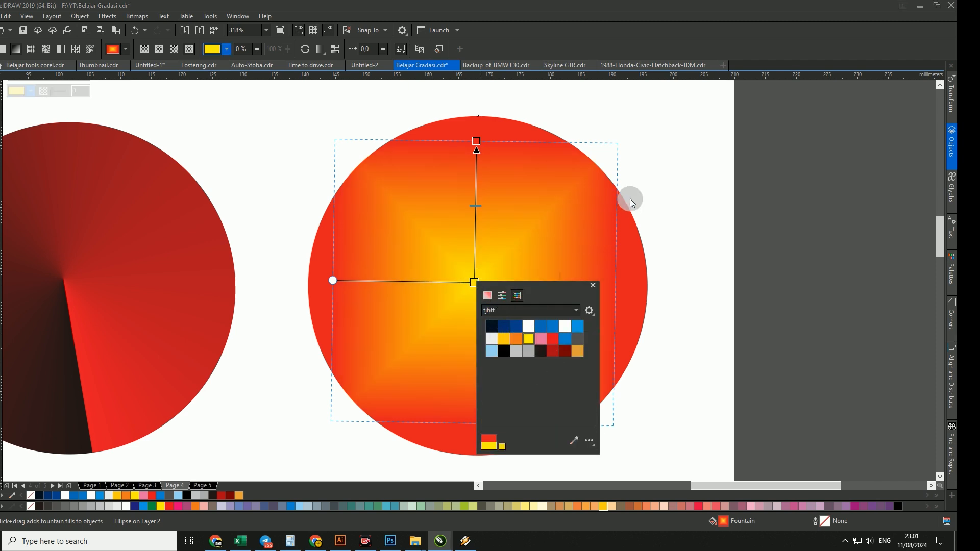
{"action": "left_click", "coordinate": [645, 195]}
{"action": "left_click", "coordinate": [635, 174]}
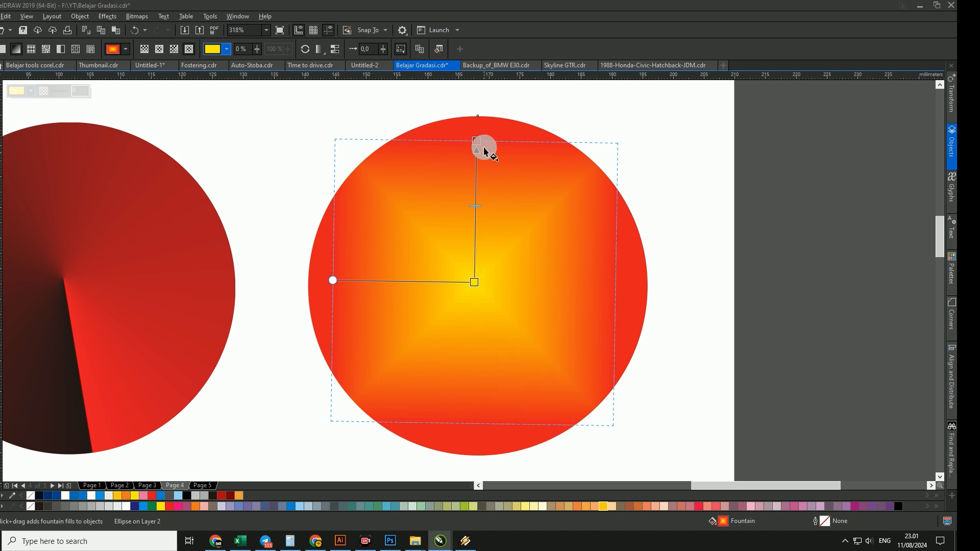
{"action": "left_click", "coordinate": [484, 148]}
{"action": "key", "text": "space"}
{"action": "key", "text": "z"}
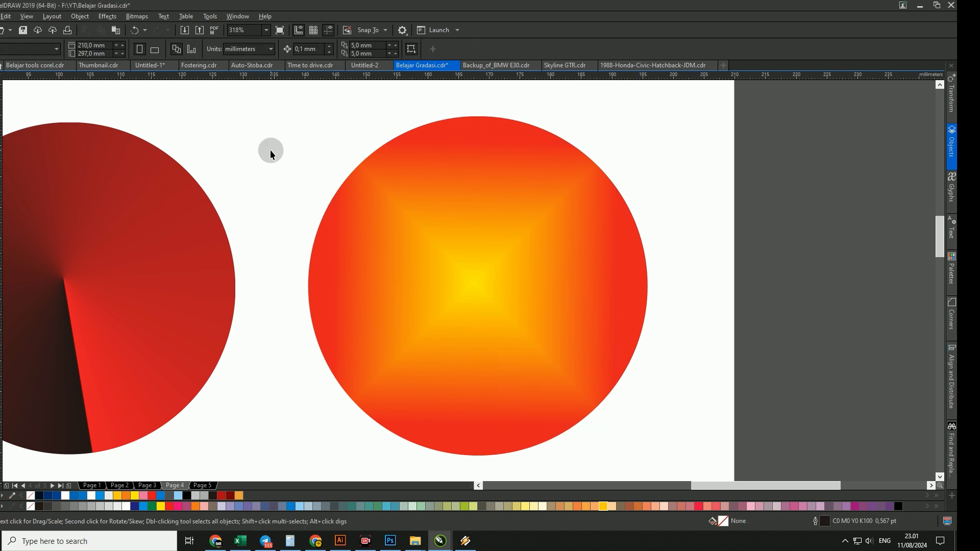
- Review the whole page, selecting each of the three gradient circles in turn
{"action": "key", "text": "F3"}
{"action": "key", "text": "F3"}
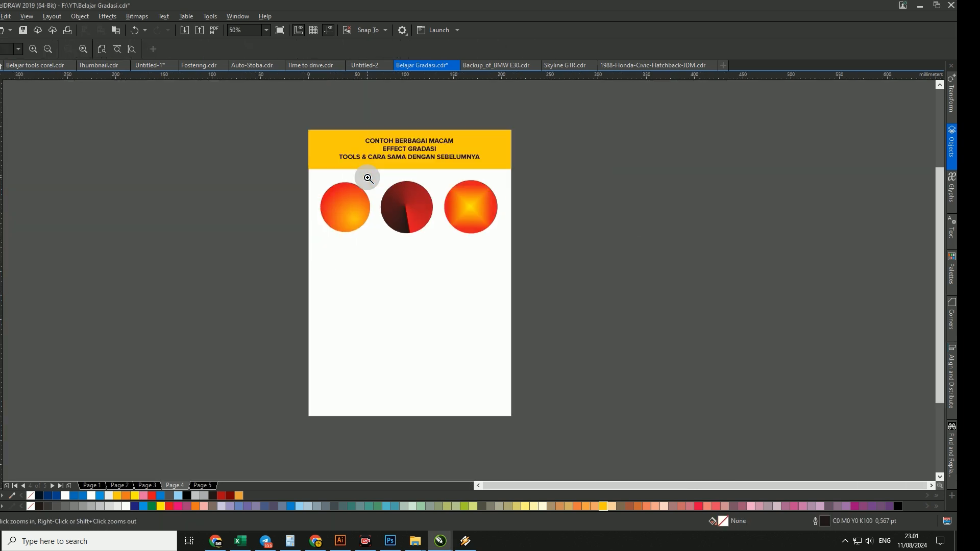
{"action": "left_click_drag", "start_coordinate": [292, 121], "coordinate": [524, 417]}
{"action": "key", "text": "space"}
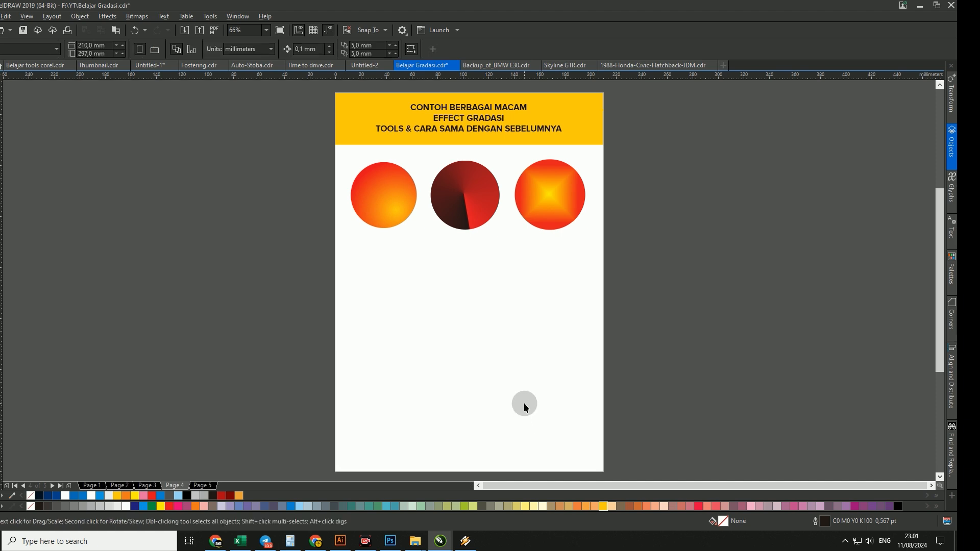
{"action": "left_click", "coordinate": [391, 203]}
{"action": "left_click", "coordinate": [477, 209]}
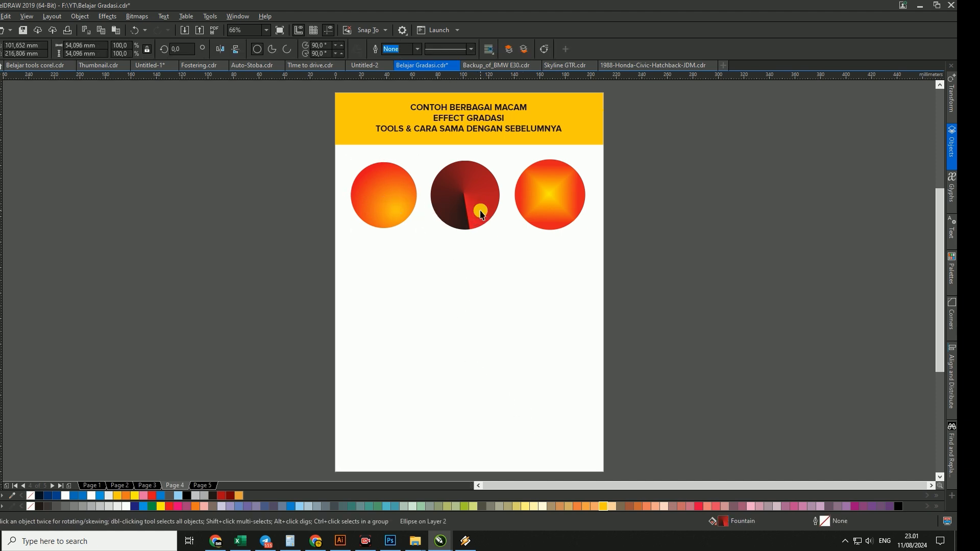
{"action": "left_click", "coordinate": [550, 209]}
{"action": "left_click", "coordinate": [516, 270]}
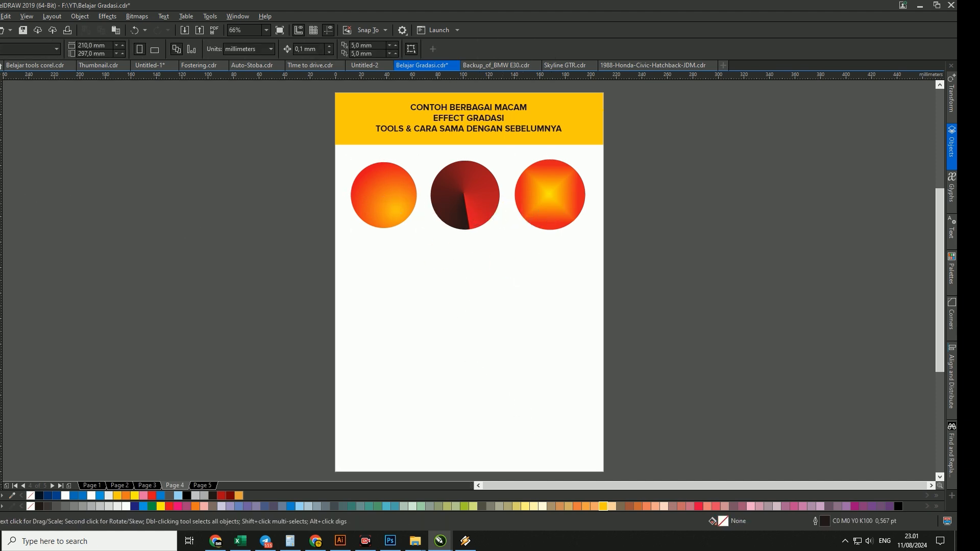
- Draw a five-sided polygon about 63 mm wide and 60 mm high below the first circle and select it
{"action": "left_click_drag", "start_coordinate": [350, 241], "coordinate": [422, 296]}
{"action": "key", "text": "space"}
{"action": "left_click", "coordinate": [235, 297]}
{"action": "left_click", "coordinate": [375, 298]}
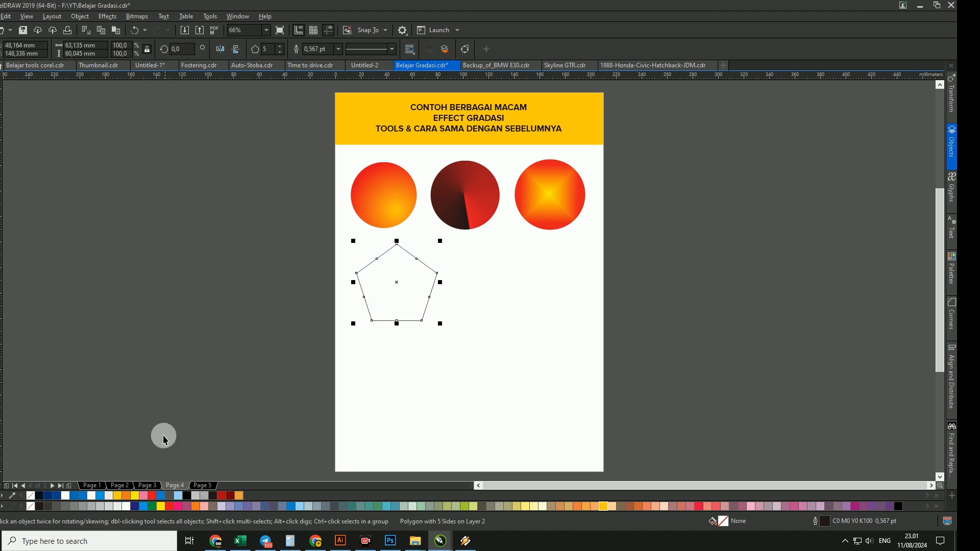
- Fill the pentagon with solid green (C100 M0 Y100 K0) and remove its outline
{"action": "left_click", "coordinate": [154, 504]}
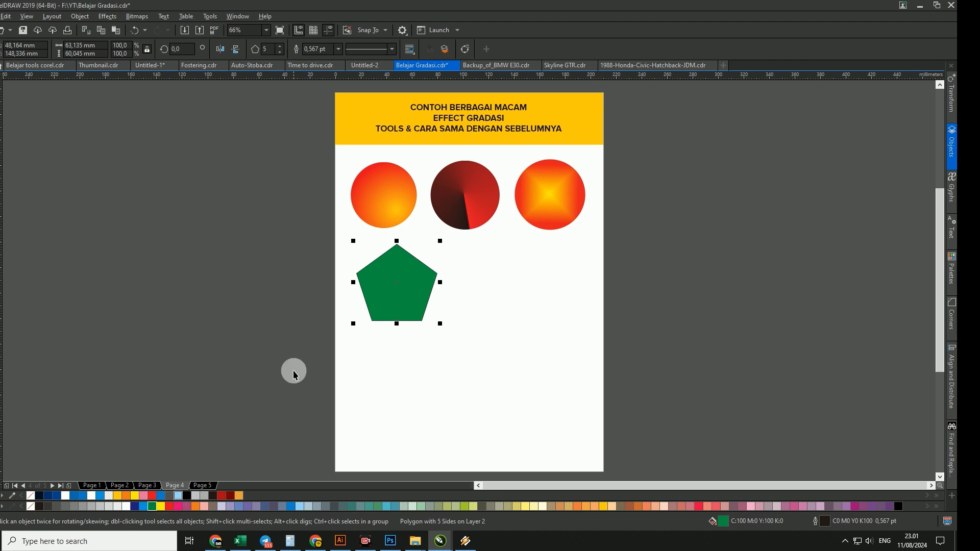
{"action": "right_click", "coordinate": [26, 508]}
{"action": "left_click", "coordinate": [393, 279]}
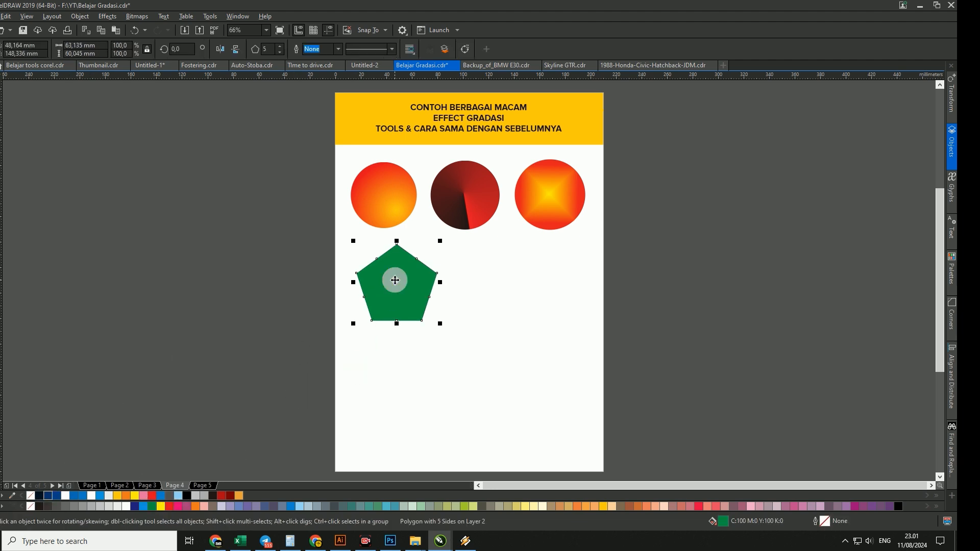
- Apply a vertical linear gradient to the pentagon, from green at the base to yellow at the peak, and deselect it
{"action": "key", "text": "g"}
{"action": "left_click_drag", "start_coordinate": [390, 314], "coordinate": [390, 255]}
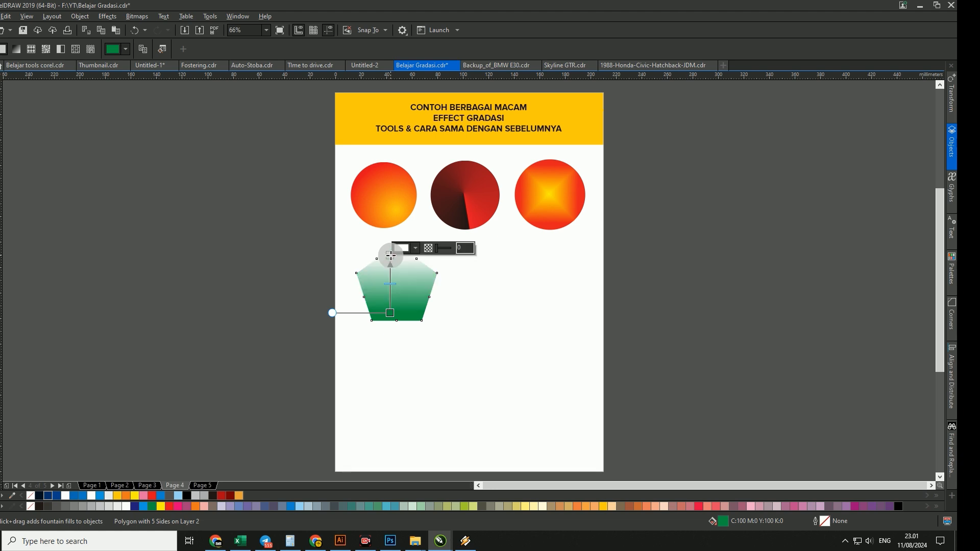
{"action": "left_click", "coordinate": [403, 249]}
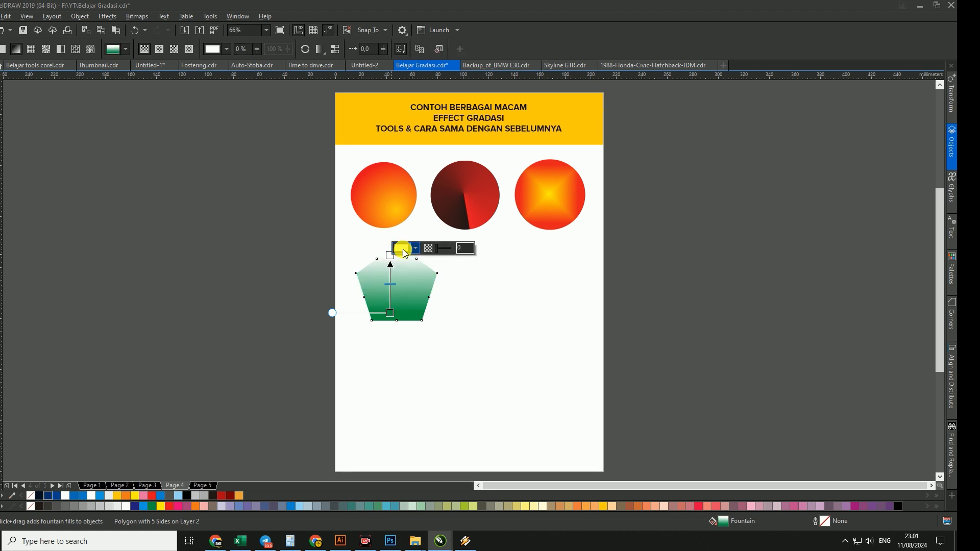
{"action": "left_click", "coordinate": [410, 372]}
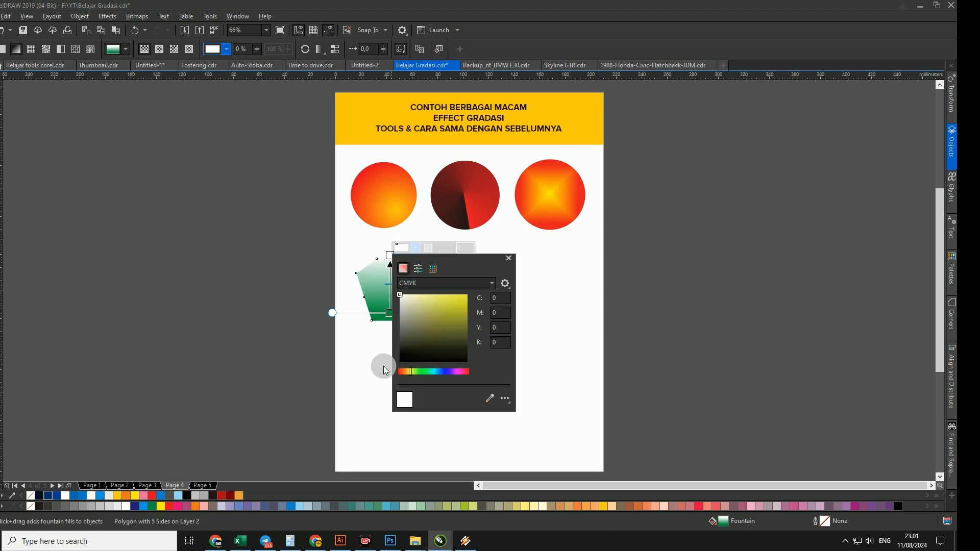
{"action": "left_click", "coordinate": [379, 283]}
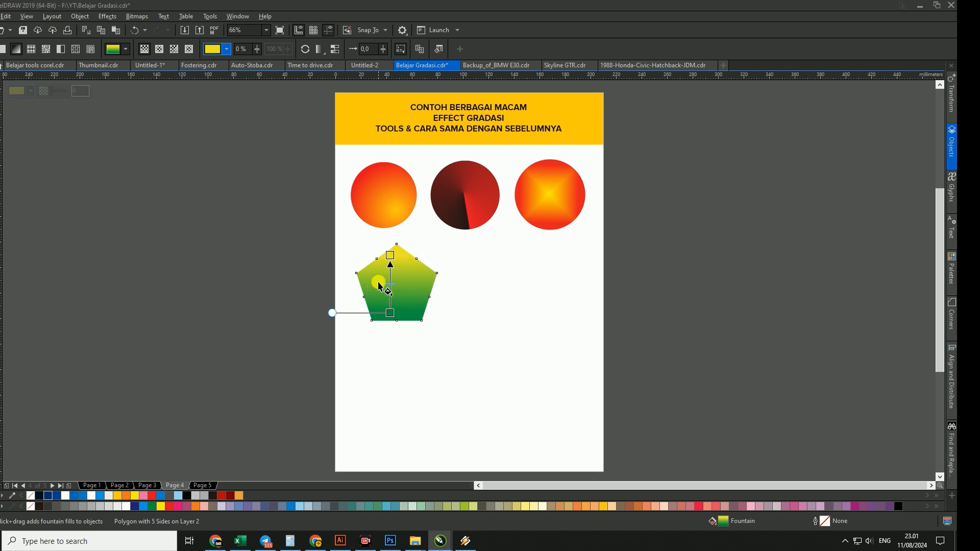
{"action": "left_click", "coordinate": [465, 301]}
{"action": "key", "text": "space"}
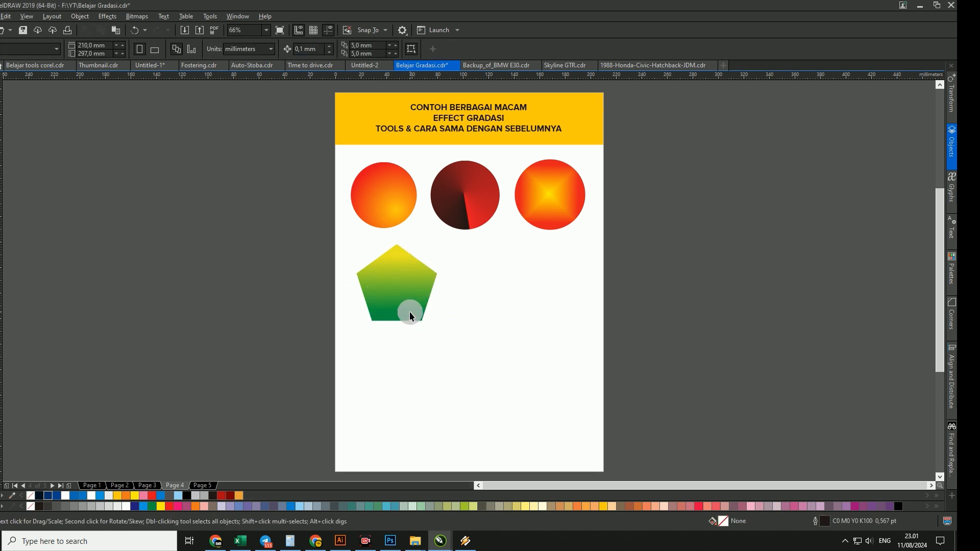
- Recolour the upper node of the pentagon's linear gradient orange
{"action": "key", "text": "g"}
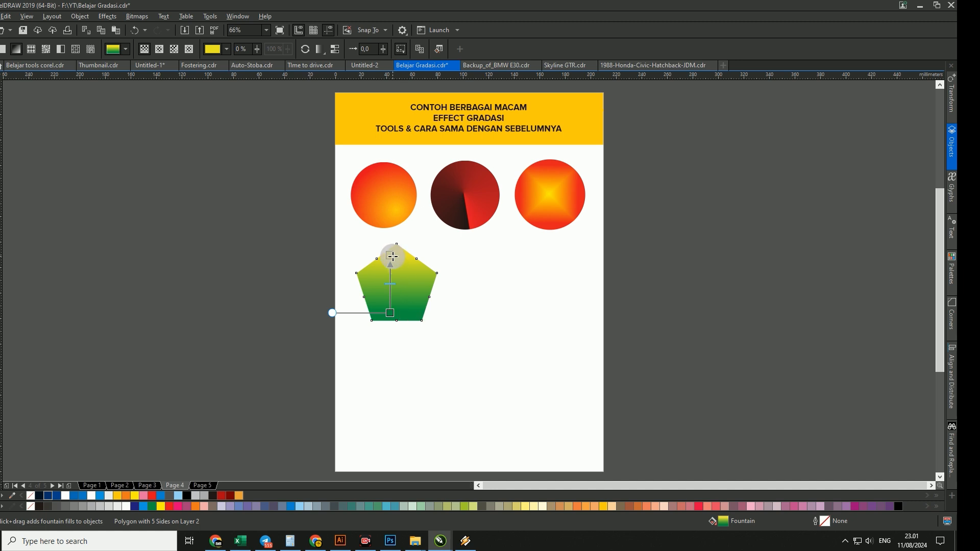
{"action": "left_click", "coordinate": [391, 255]}
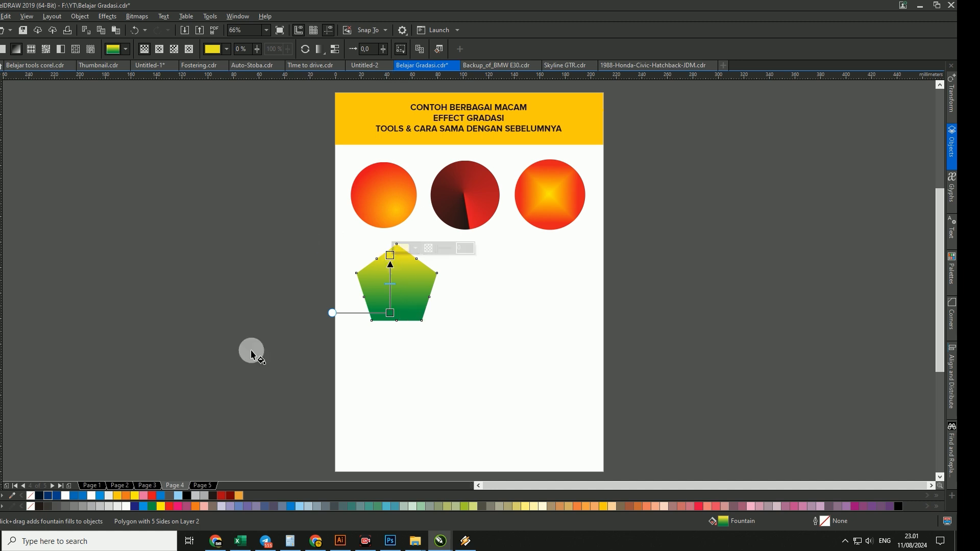
{"action": "left_click", "coordinate": [197, 507]}
- Recolour the upper node of the pentagon's linear gradient bright yellow from the CMYK Palette and deselect the pentagon
{"action": "left_click", "coordinate": [390, 254]}
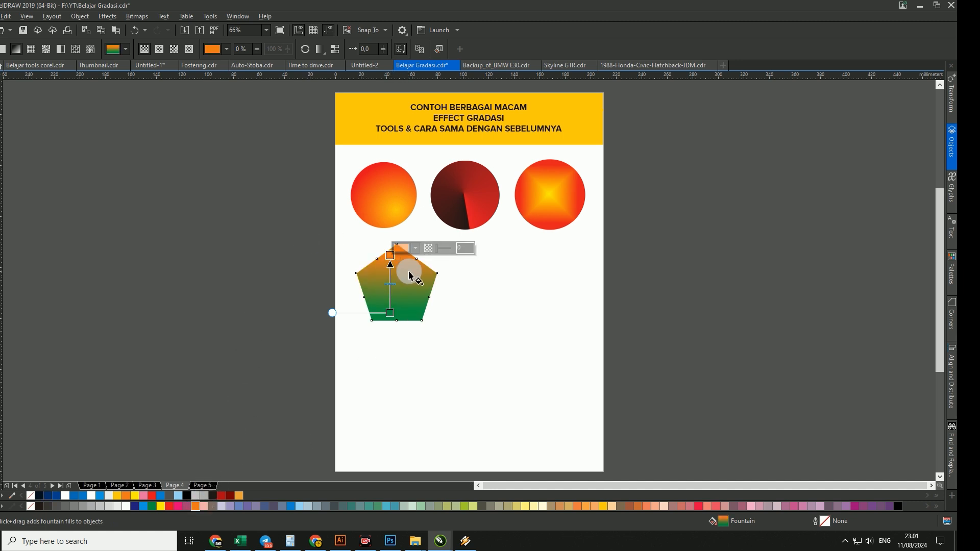
{"action": "left_click", "coordinate": [415, 248]}
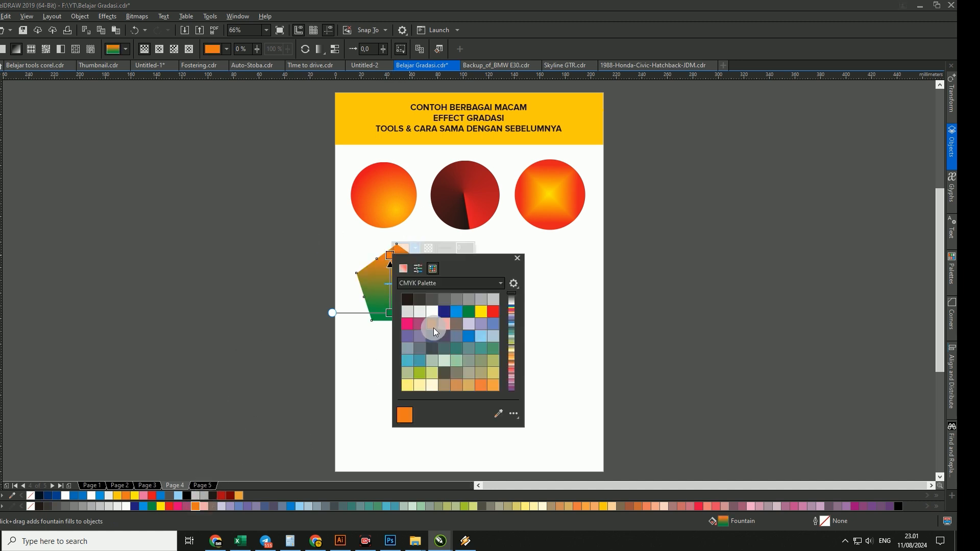
{"action": "left_click", "coordinate": [485, 310]}
{"action": "left_click", "coordinate": [372, 341]}
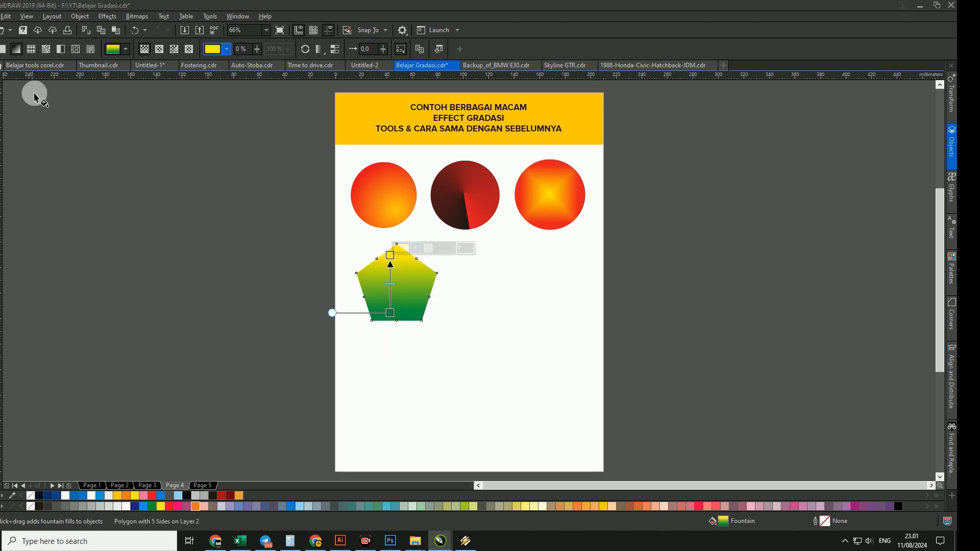
{"action": "left_click", "coordinate": [0, 72]}
{"action": "left_click", "coordinate": [455, 363]}
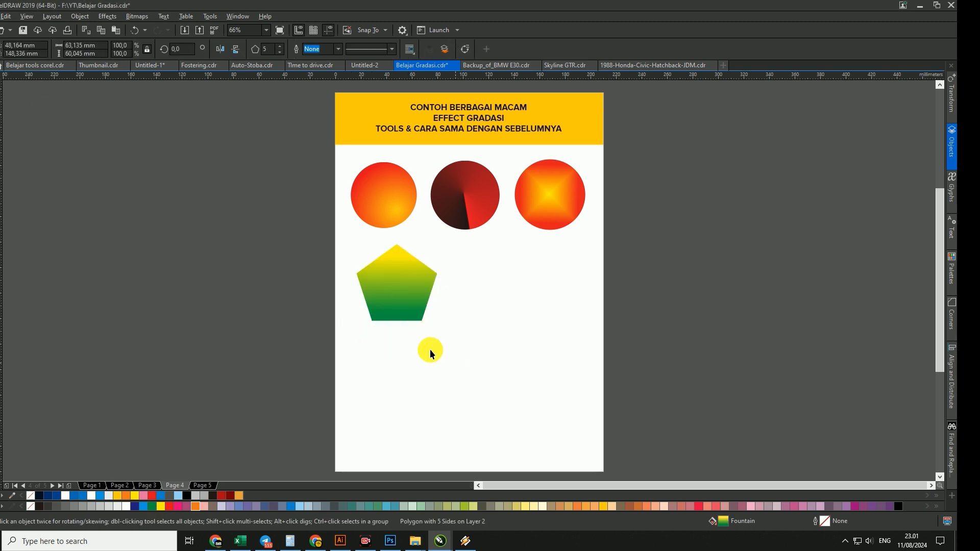
- Try the elliptical, conical and rectangular fountain fills on the pentagon, return it to the linear fill and deselect it
{"action": "left_click", "coordinate": [407, 284]}
{"action": "key", "text": "g"}
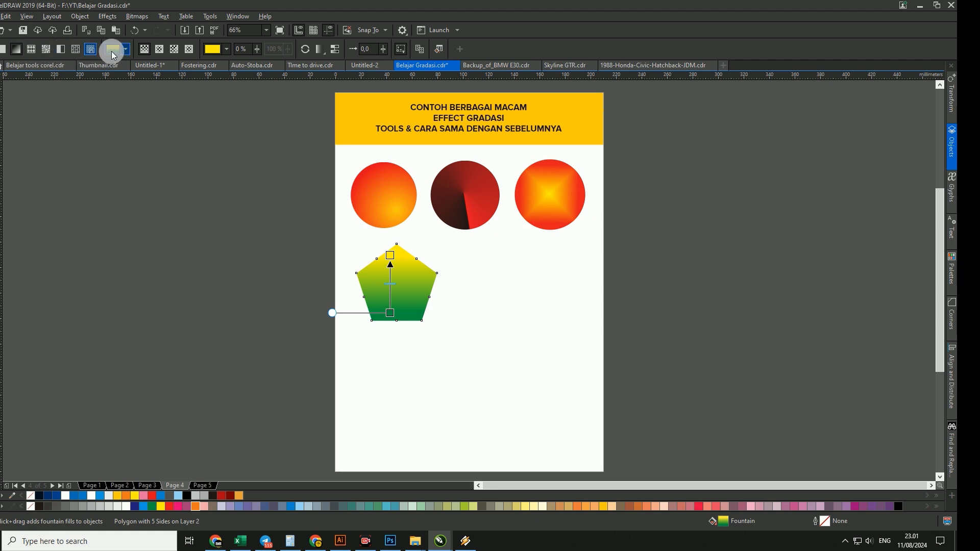
{"action": "left_click", "coordinate": [420, 49]}
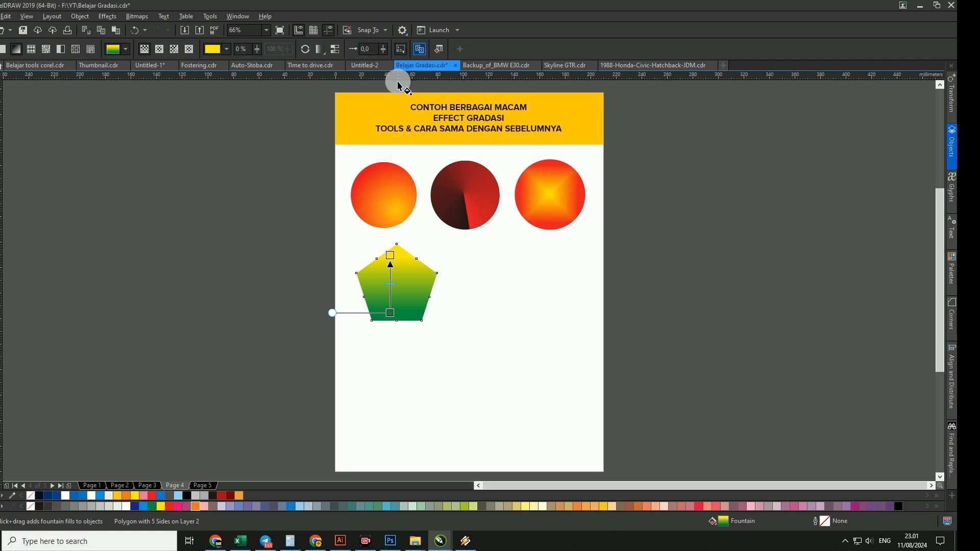
{"action": "left_click", "coordinate": [159, 49]}
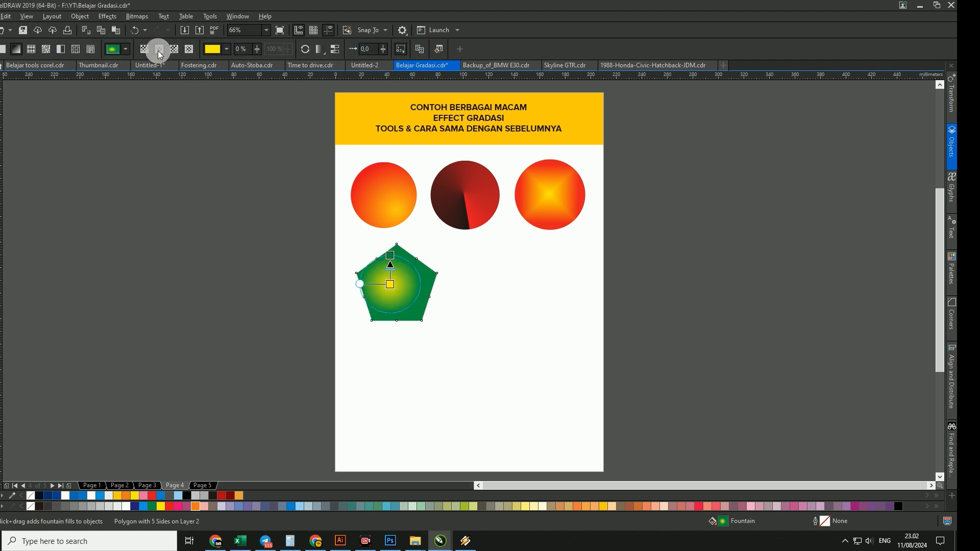
{"action": "left_click", "coordinate": [174, 49]}
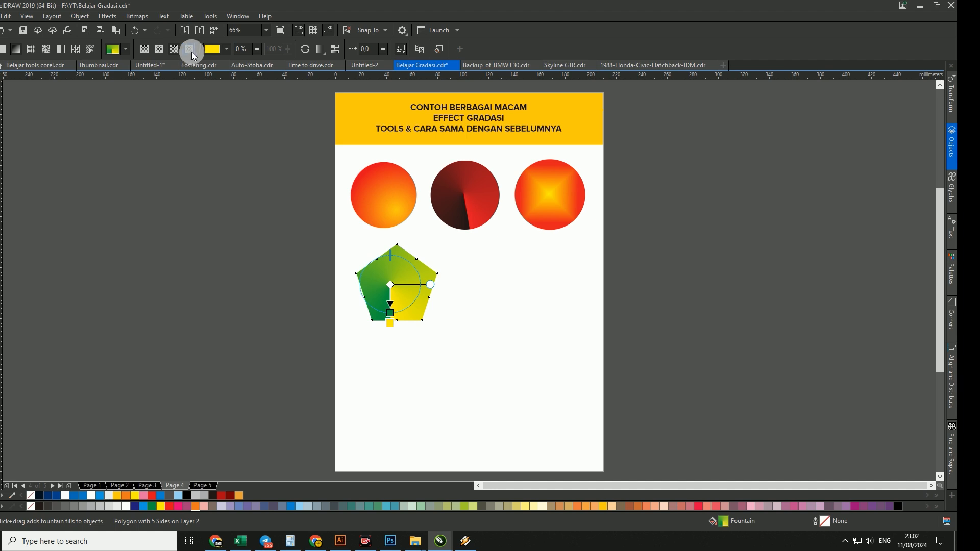
{"action": "left_click", "coordinate": [189, 49]}
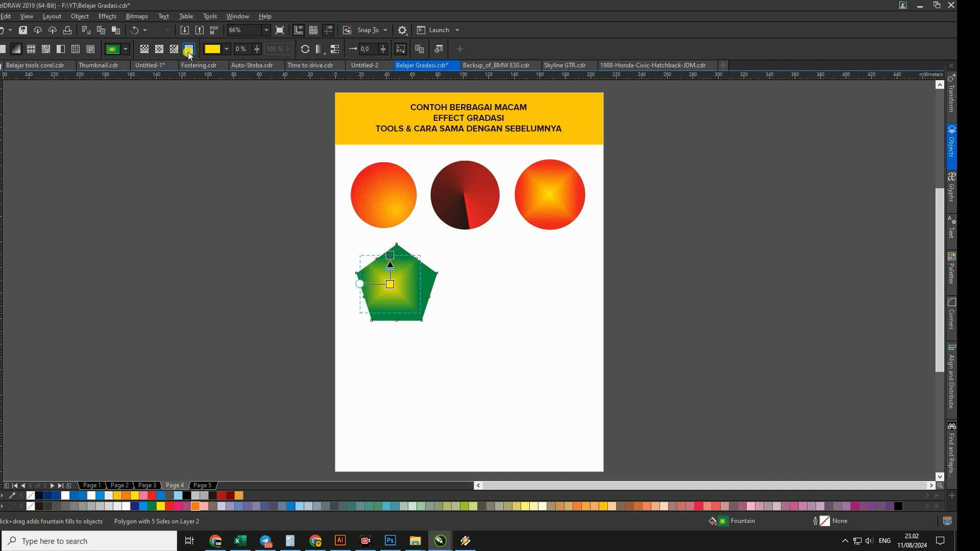
{"action": "left_click", "coordinate": [173, 49]}
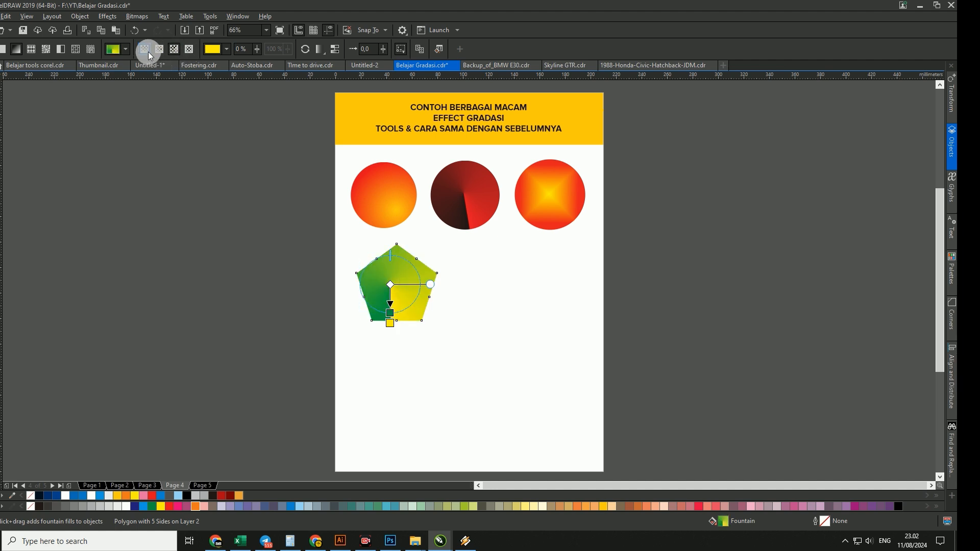
{"action": "left_click", "coordinate": [148, 50]}
{"action": "left_click", "coordinate": [1, 79]}
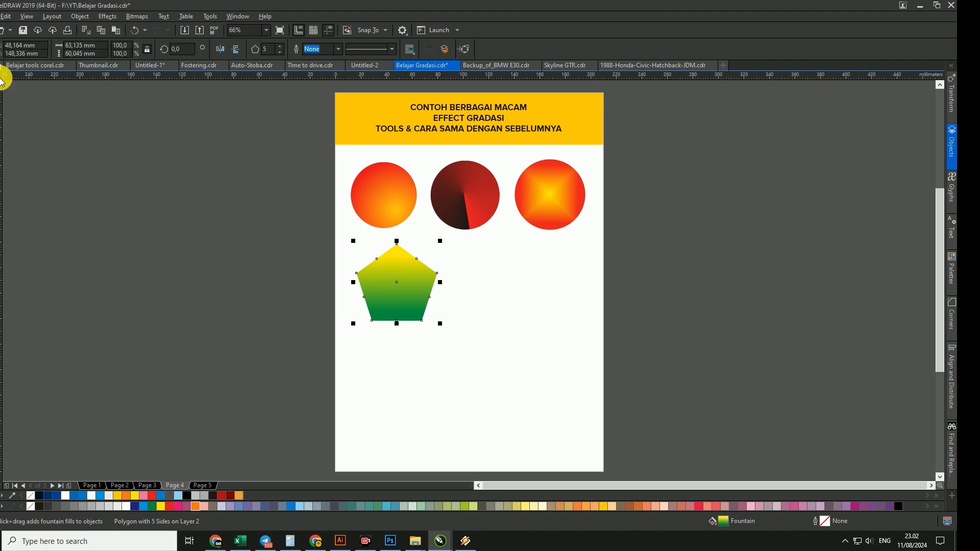
{"action": "left_click", "coordinate": [126, 182]}
- Enlarge the pentagon proportionally to about 153 mm wide and 145 mm high and centre it roughly below the three circles
{"action": "left_click", "coordinate": [407, 289]}
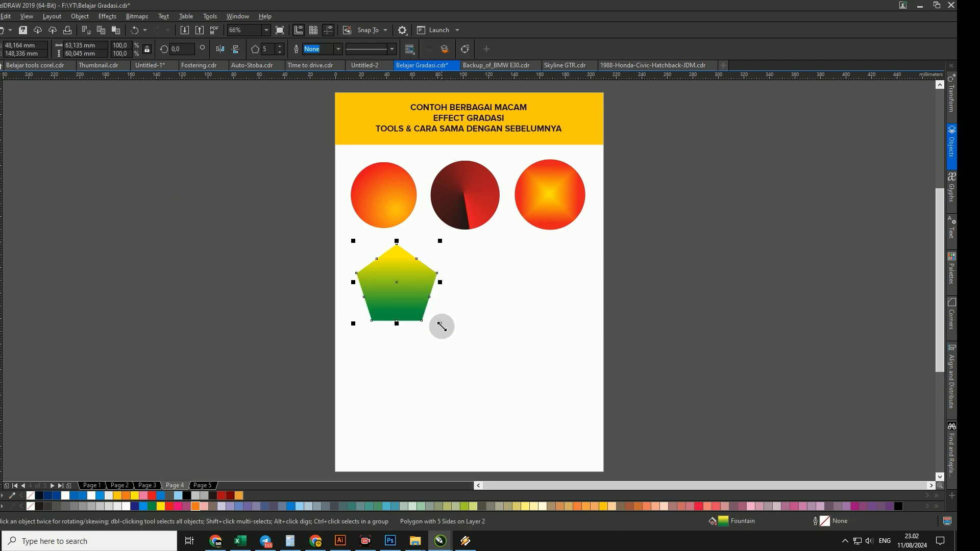
{"action": "left_click_drag", "start_coordinate": [441, 327], "coordinate": [570, 434]}
{"action": "left_click_drag", "start_coordinate": [451, 306], "coordinate": [460, 310]}
- Switch the enlarged pentagon's gradient through elliptical and conical to a rectangular fountain fill and deselect it
{"action": "key", "text": "g"}
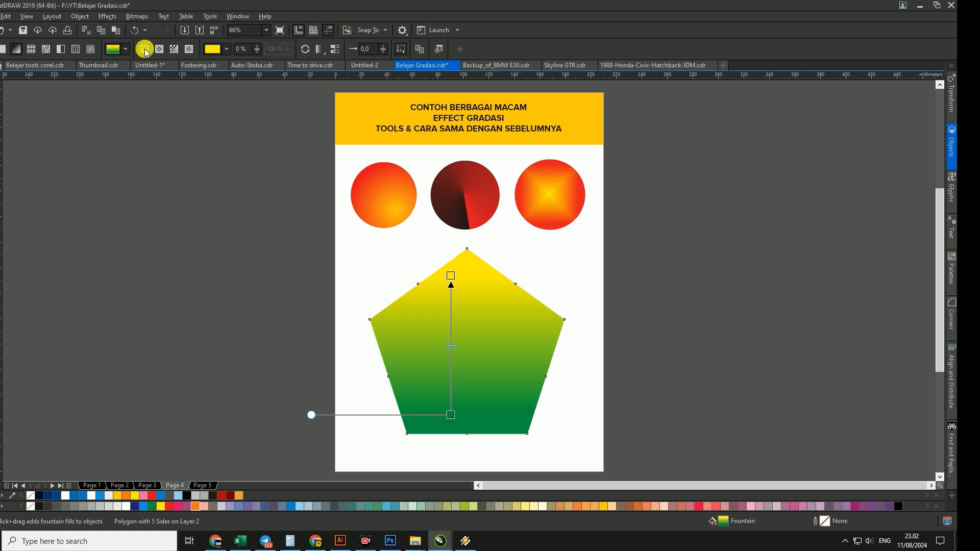
{"action": "left_click", "coordinate": [160, 50]}
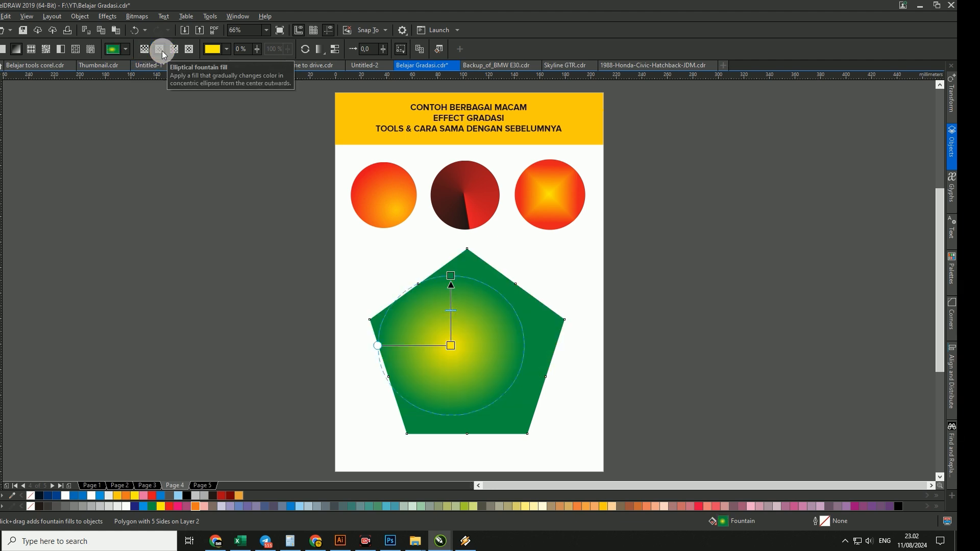
{"action": "left_click", "coordinate": [174, 51]}
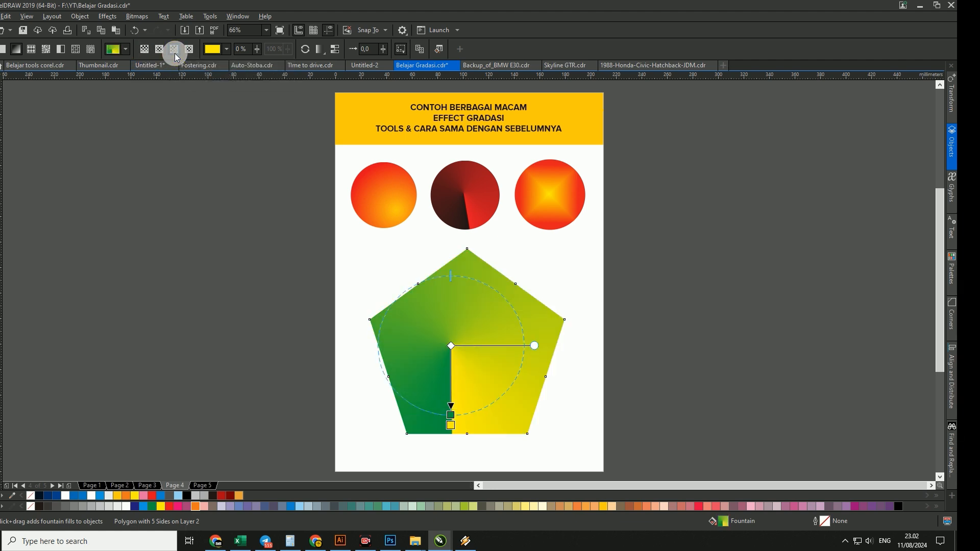
{"action": "left_click", "coordinate": [189, 49]}
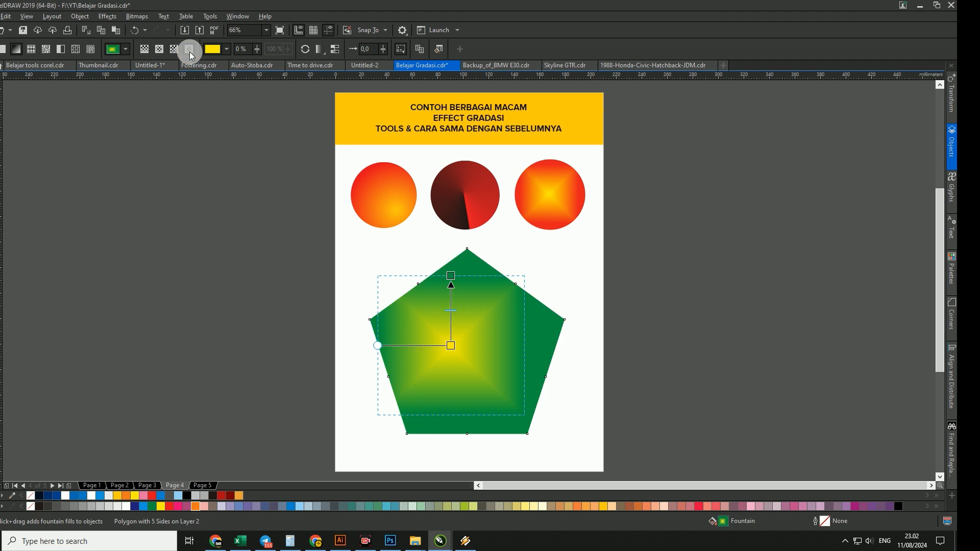
{"action": "left_click", "coordinate": [1, 78]}
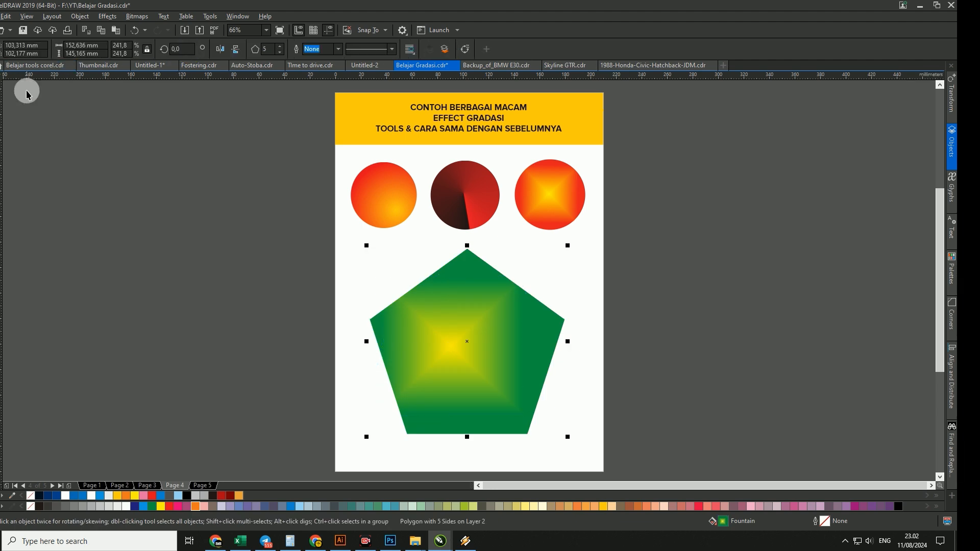
{"action": "left_click", "coordinate": [194, 220]}
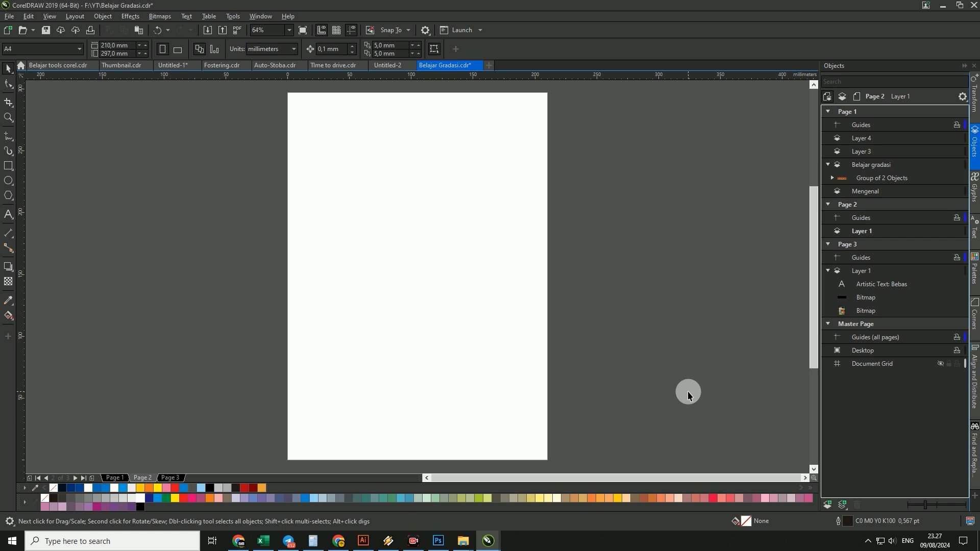
- Paste the emblem logo, typography logo and mascot examples with their heading onto the blank Page 2 and deselect them
{"action": "key", "text": "ctrl+v"}
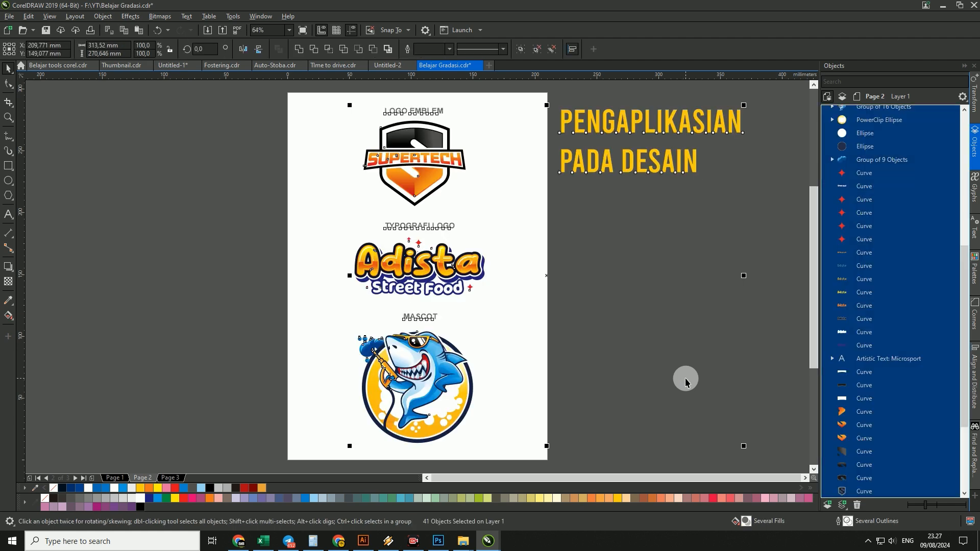
{"action": "left_click", "coordinate": [685, 379]}
- Examine the gradients in the SUPERTECH emblem, the Adista Street Food lettering and the shark mascot up close, one after another
{"action": "key", "text": "z"}
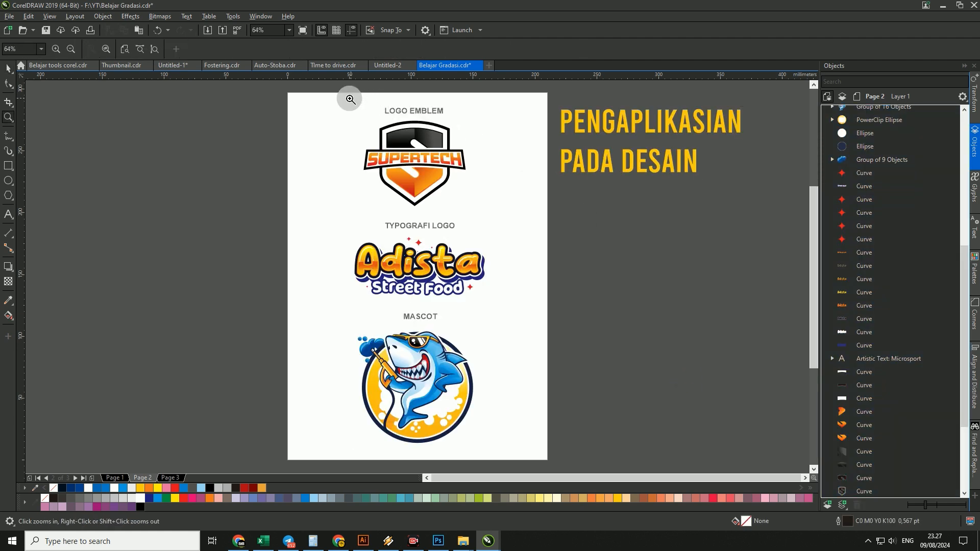
{"action": "left_click_drag", "start_coordinate": [464, 203], "coordinate": [474, 212]}
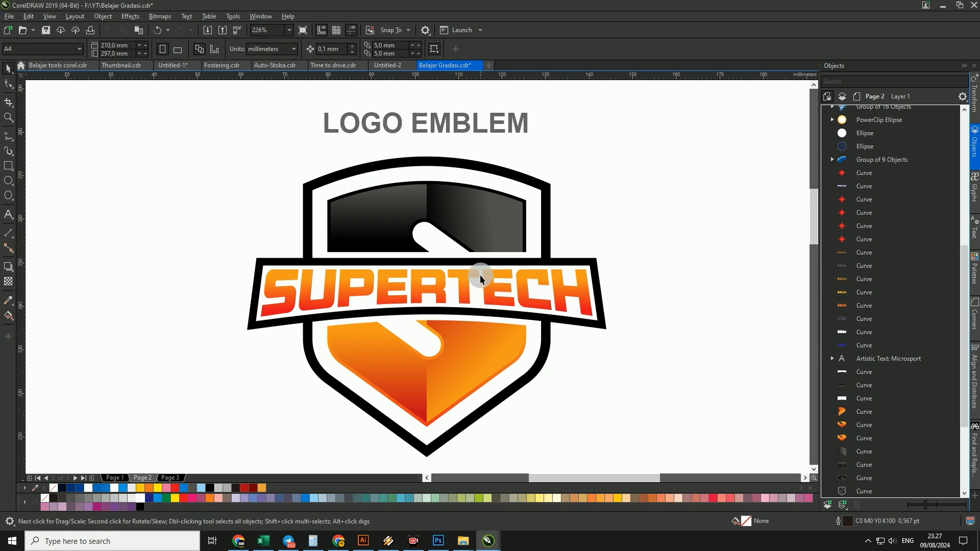
{"action": "key", "text": "F4"}
{"action": "key", "text": "z"}
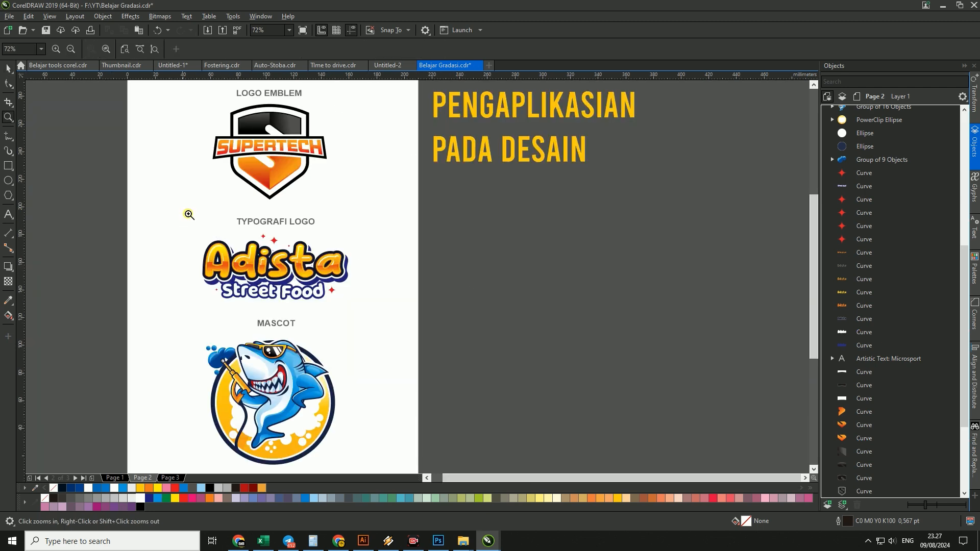
{"action": "left_click_drag", "start_coordinate": [183, 204], "coordinate": [358, 311]}
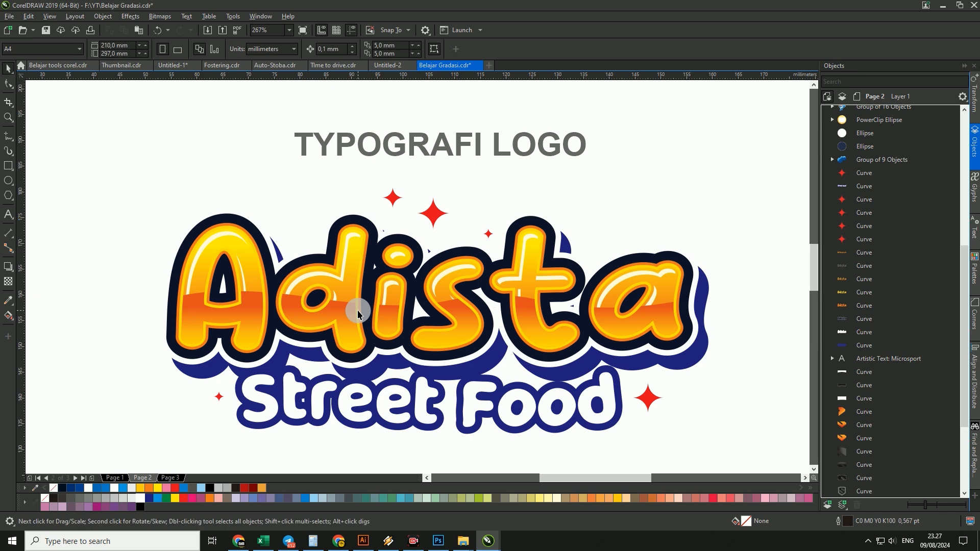
{"action": "key", "text": "F4"}
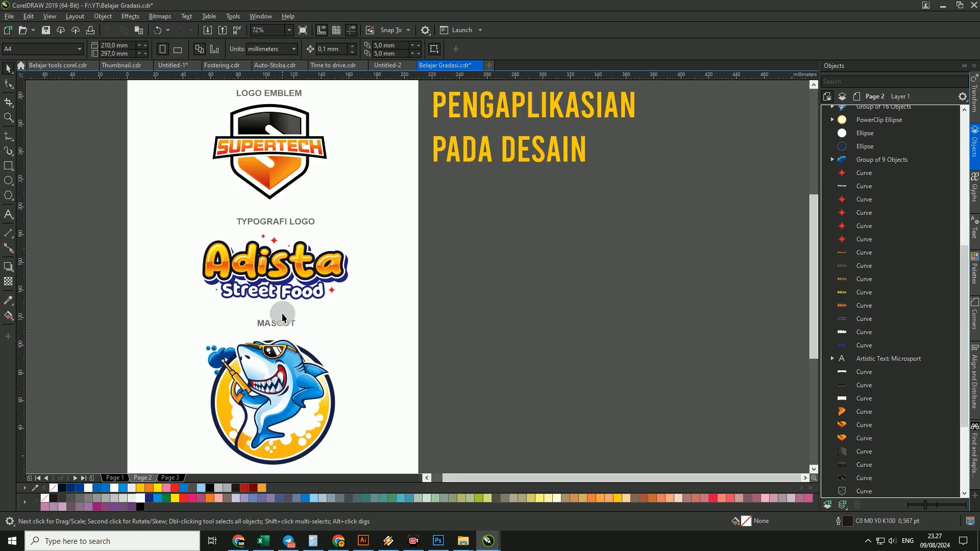
{"action": "key", "text": "z"}
{"action": "left_click_drag", "start_coordinate": [189, 313], "coordinate": [338, 467]}
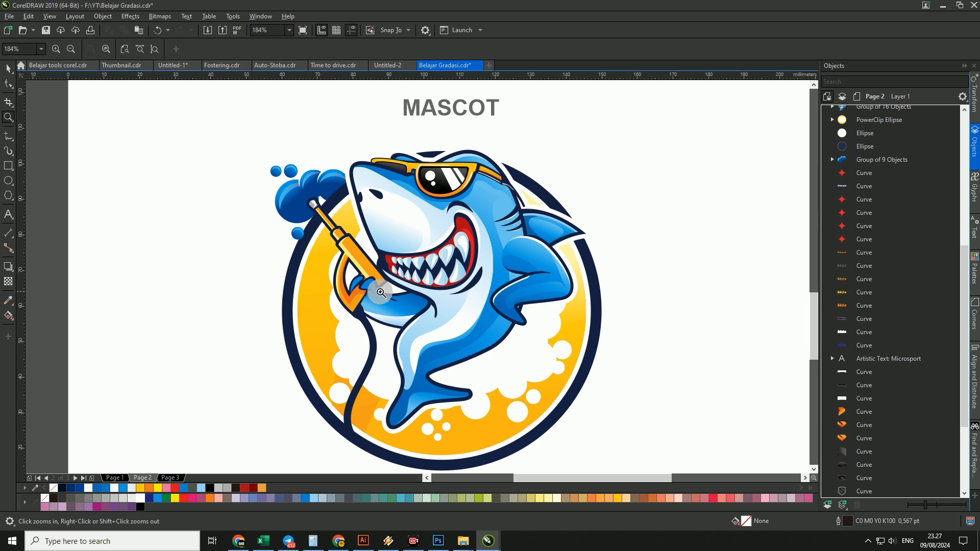
{"action": "key", "text": "F3"}
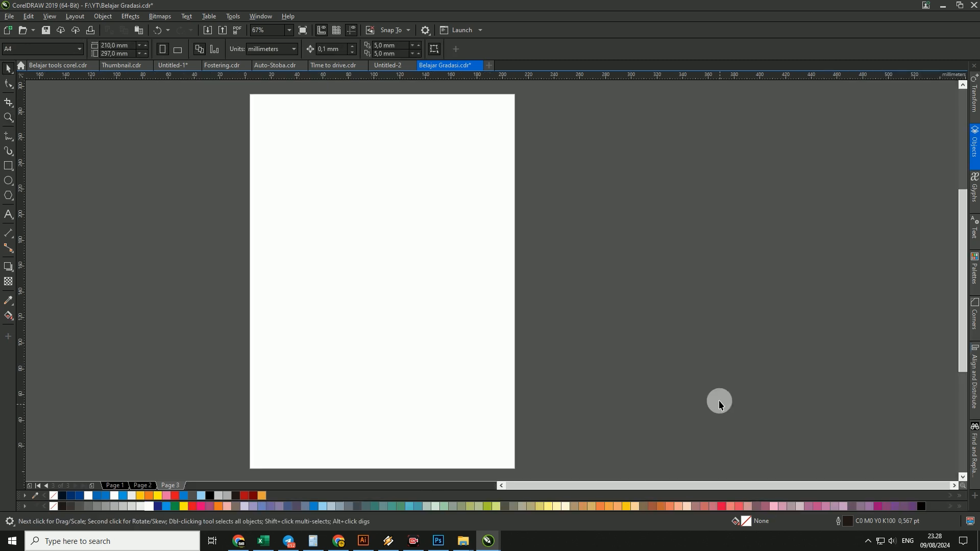
- Paste the business card and voucher samples with their promotional-media heading onto the blank Page 3 and deselect them
{"action": "key", "text": "ctrl+v"}
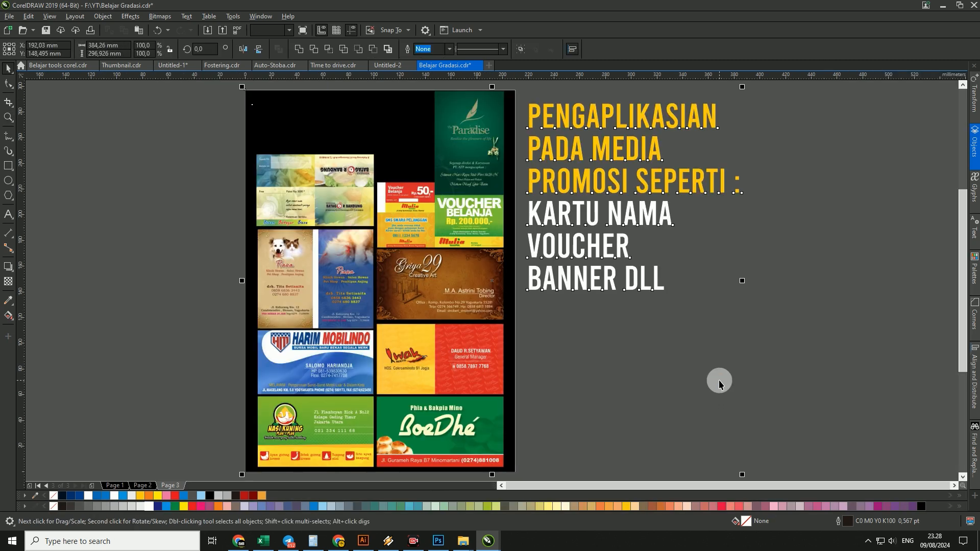
{"action": "left_click", "coordinate": [723, 363]}
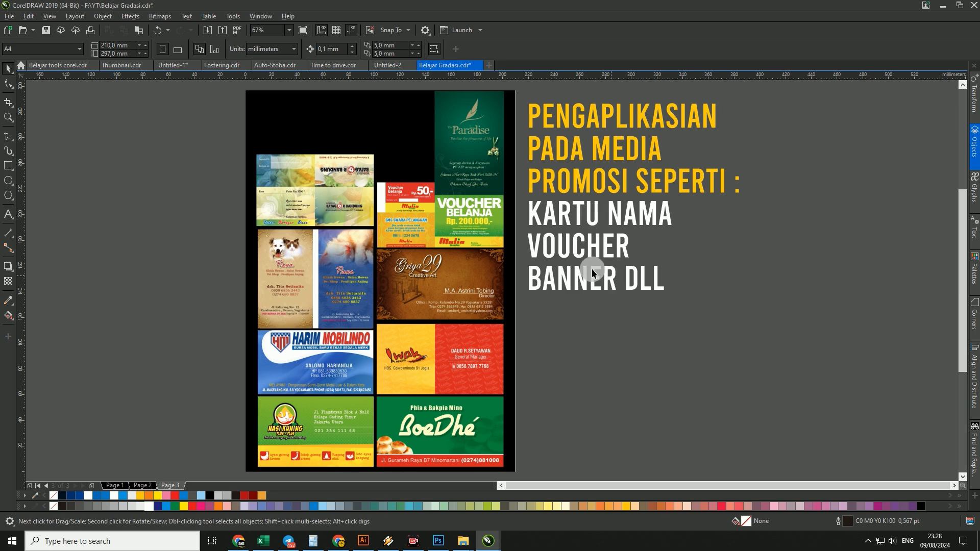
- Examine the gradient backgrounds of the business card and voucher samples up close, group by group, and return to the whole-page view
{"action": "key", "text": "z"}
{"action": "left_click_drag", "start_coordinate": [229, 145], "coordinate": [401, 235]}
{"action": "right_click", "coordinate": [401, 236]}
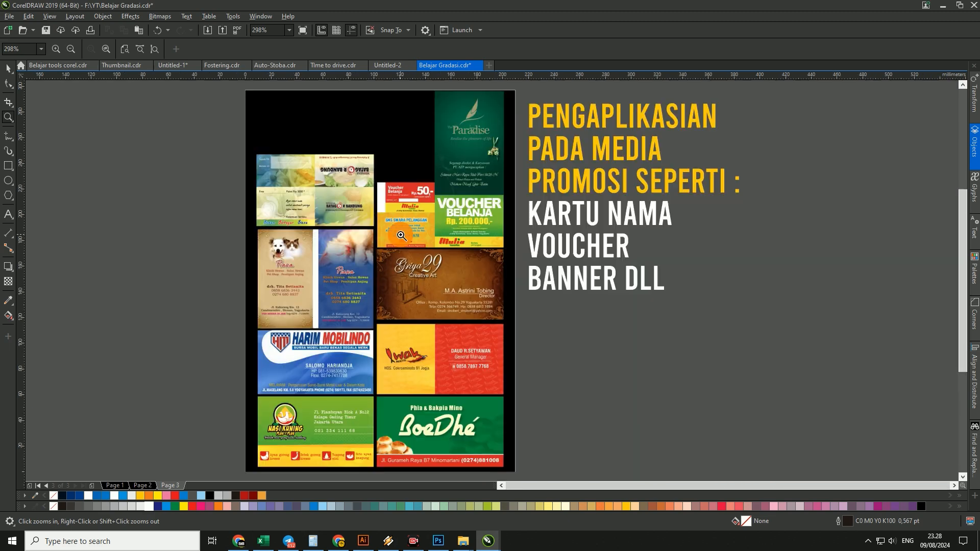
{"action": "left_click_drag", "start_coordinate": [234, 207], "coordinate": [512, 344]}
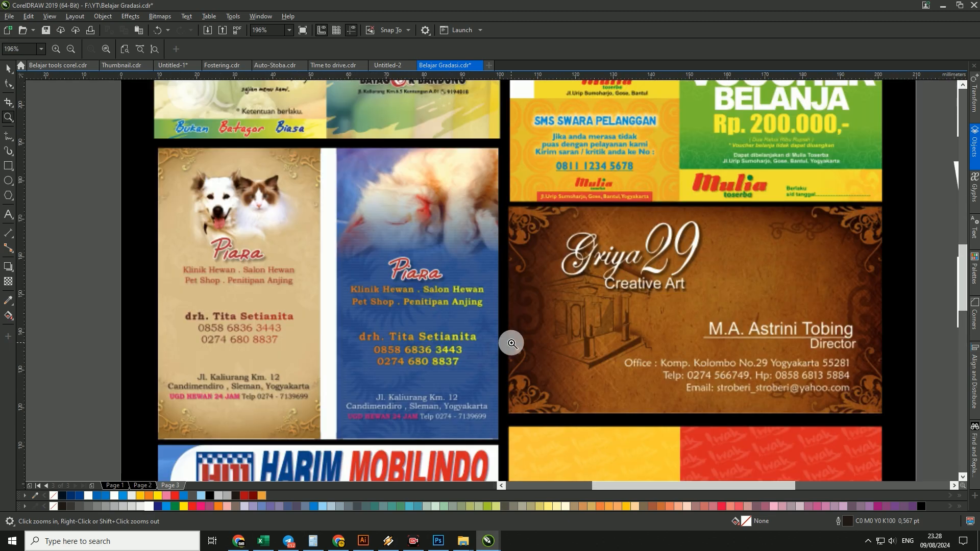
{"action": "right_click", "coordinate": [512, 344]}
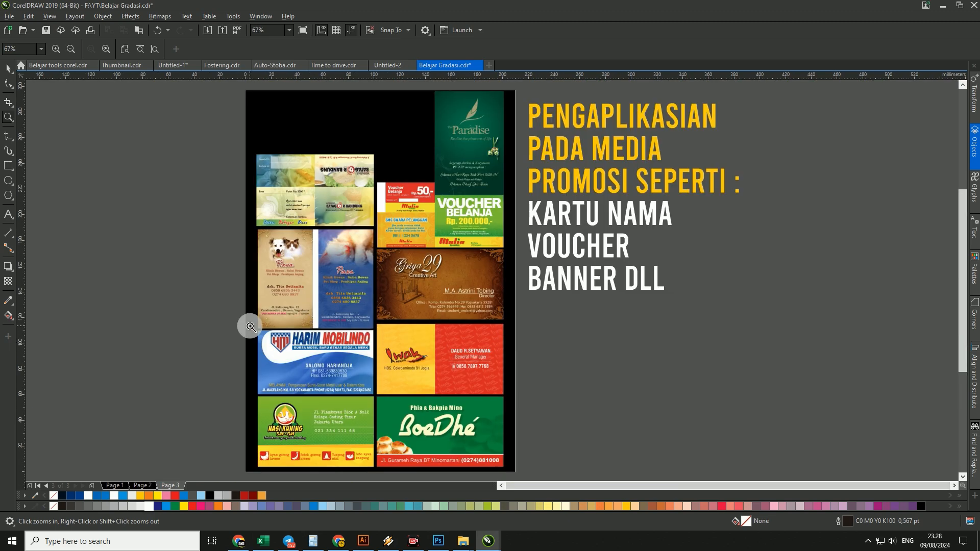
{"action": "left_click_drag", "start_coordinate": [250, 326], "coordinate": [512, 468]}
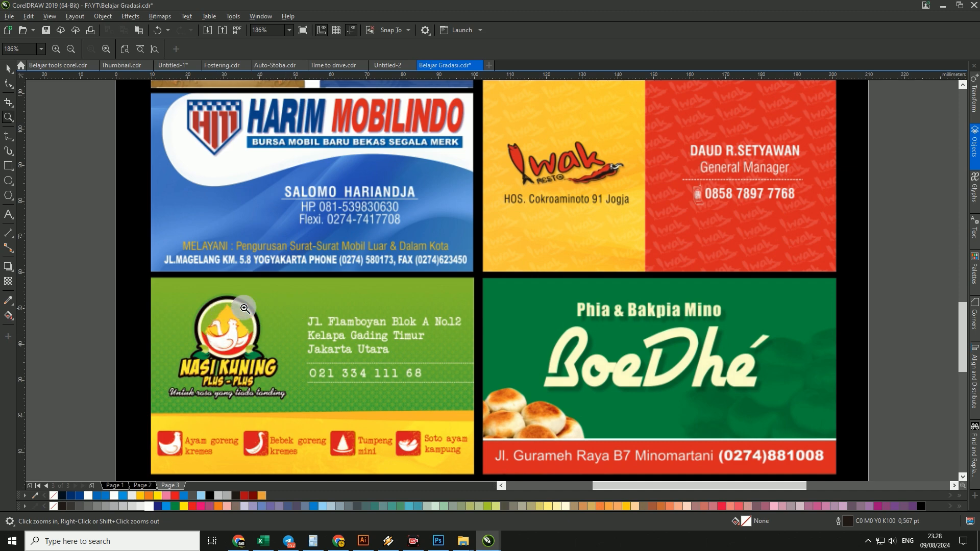
{"action": "key", "text": "F4"}
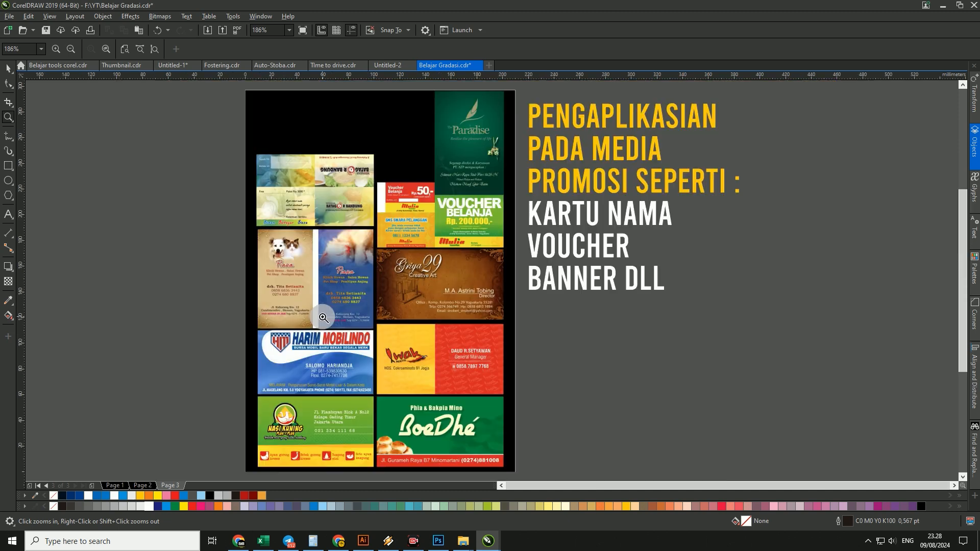
{"action": "left_click_drag", "start_coordinate": [394, 136], "coordinate": [541, 247]}
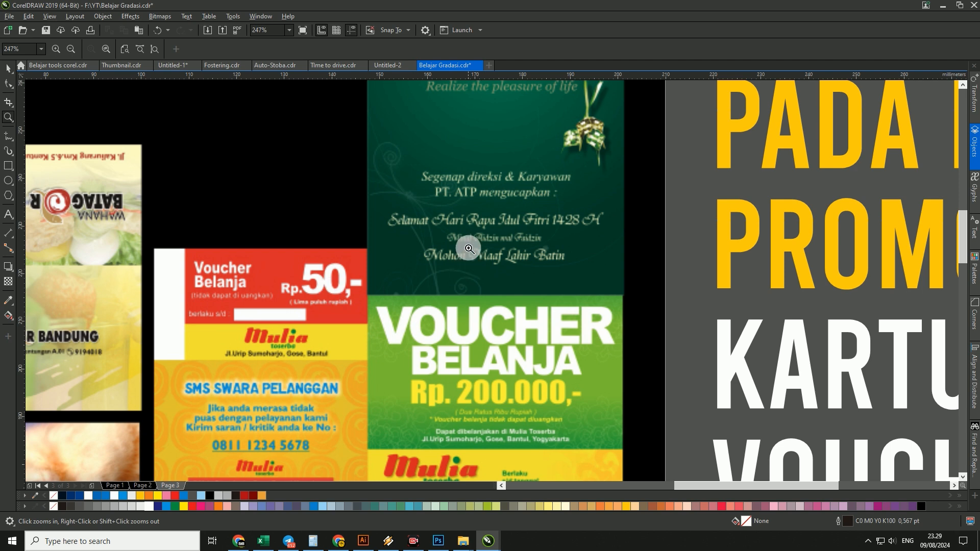
{"action": "key", "text": "F4"}
{"action": "key", "text": "space"}
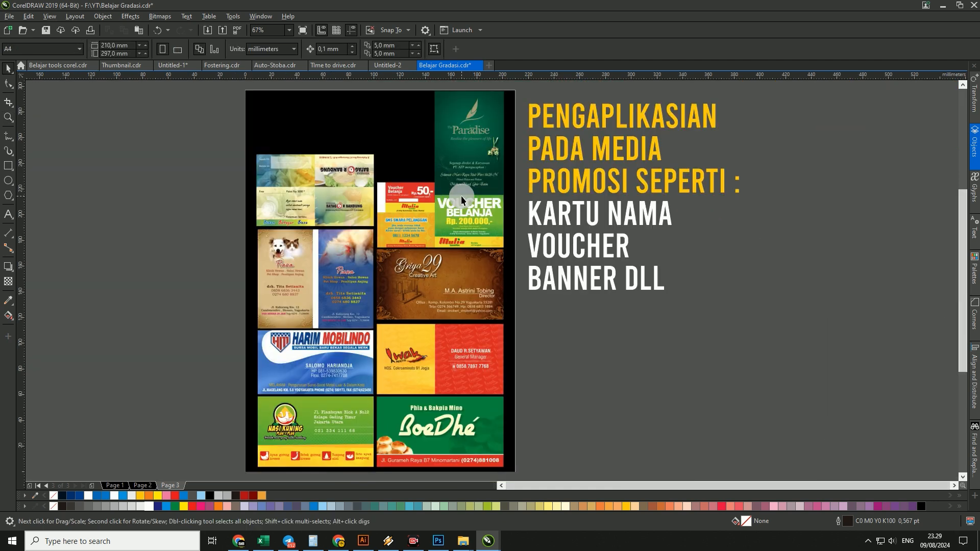